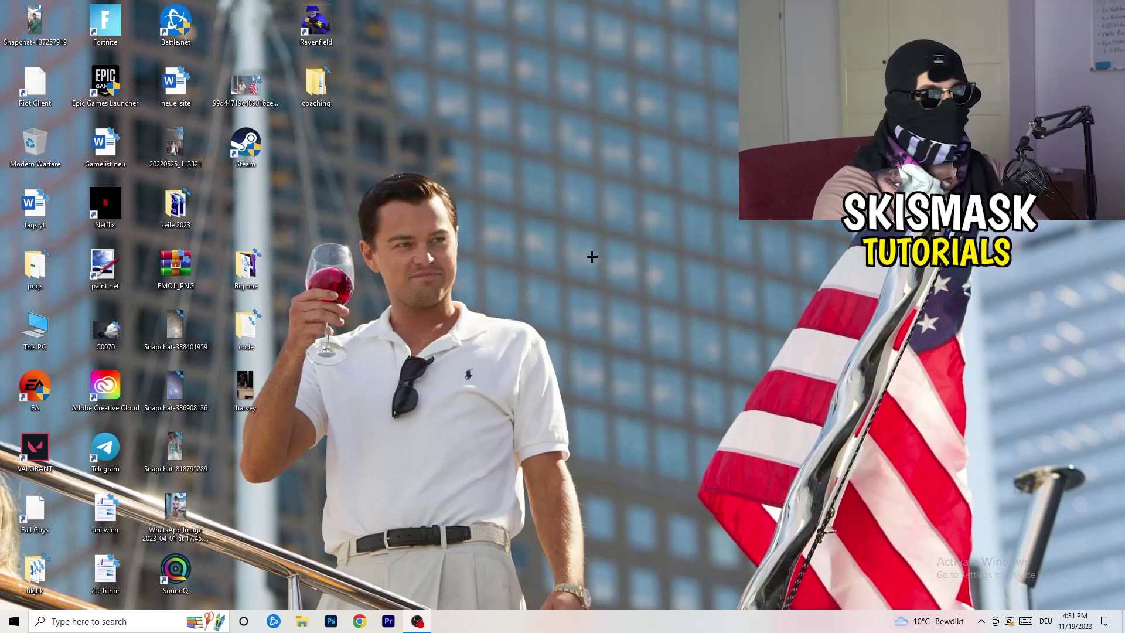
Open the NVIDIA Control Panel and start creating a custom resolution for the display.
right_click(604, 209)
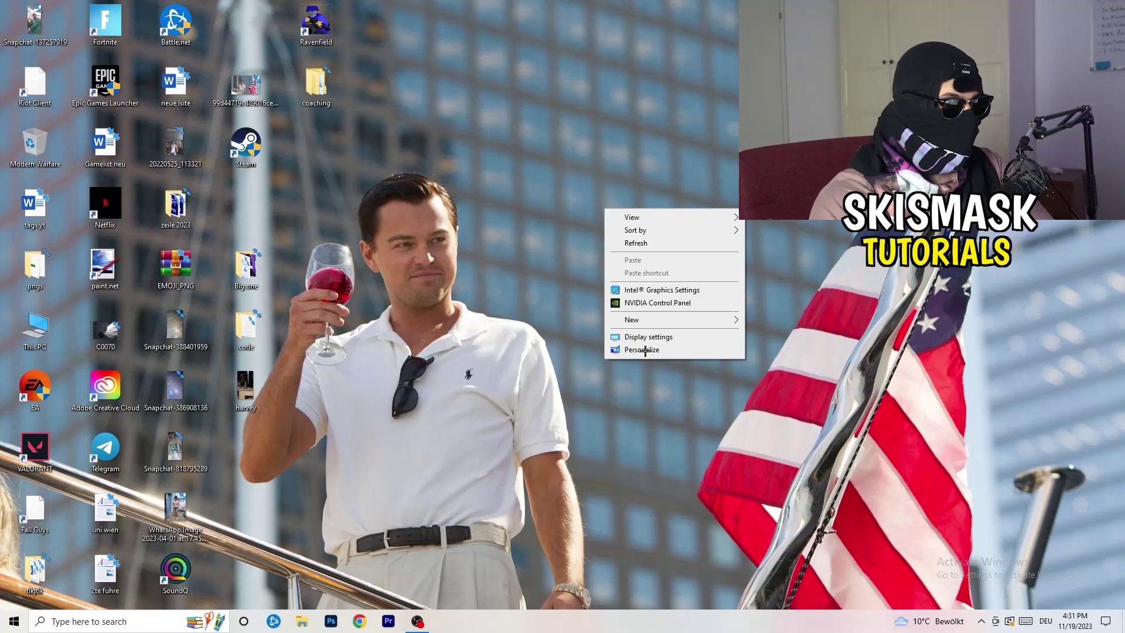
left_click(650, 302)
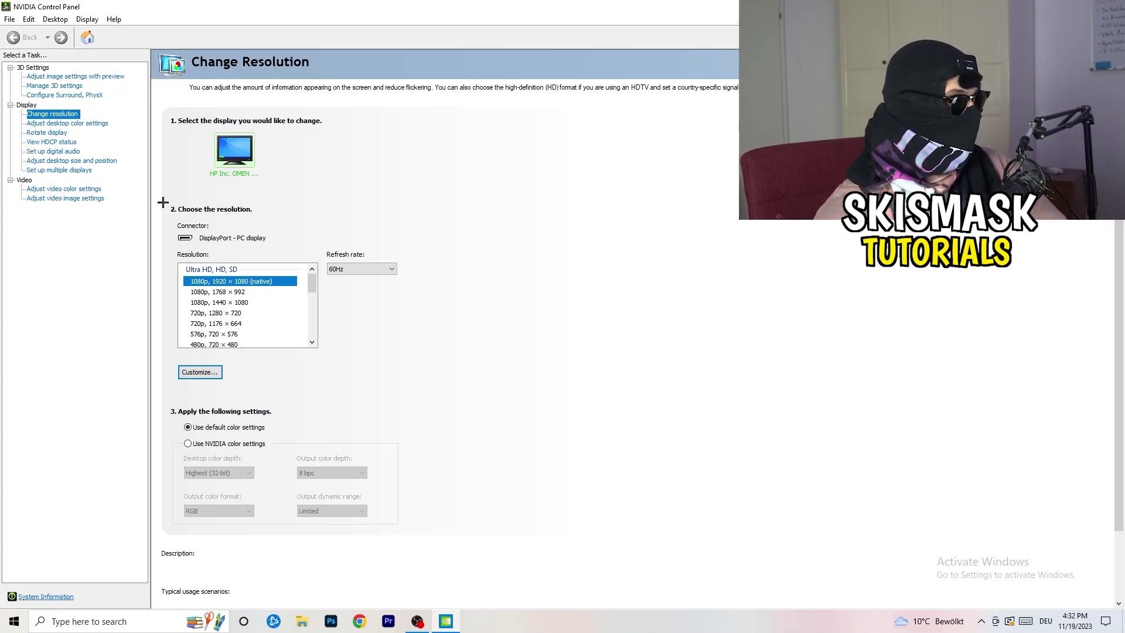
left_click(201, 372)
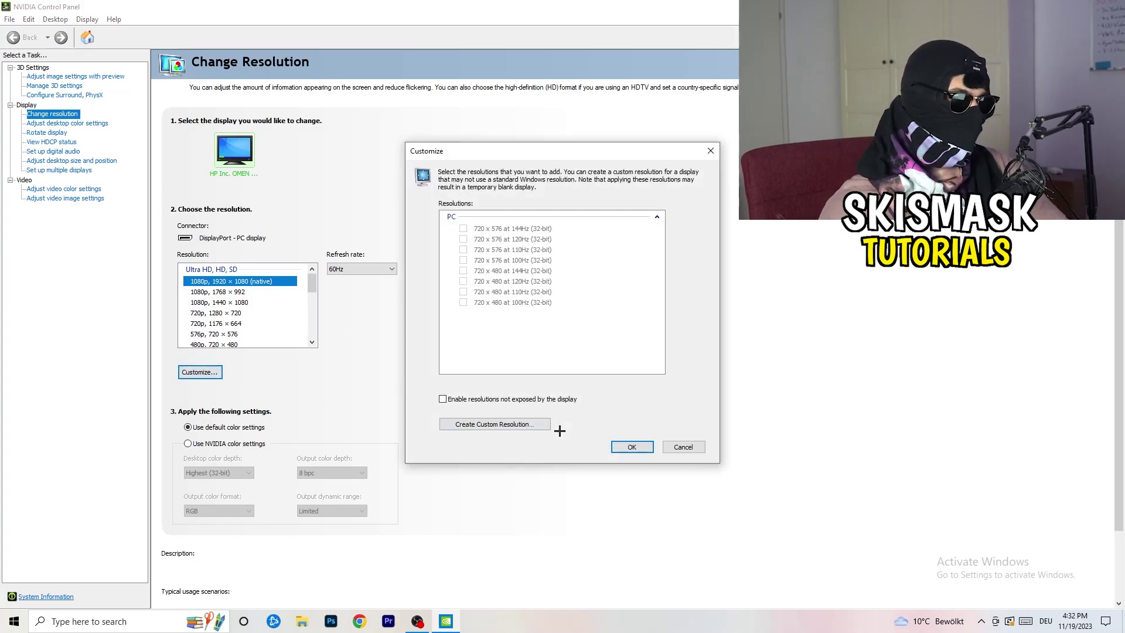
left_click(516, 423)
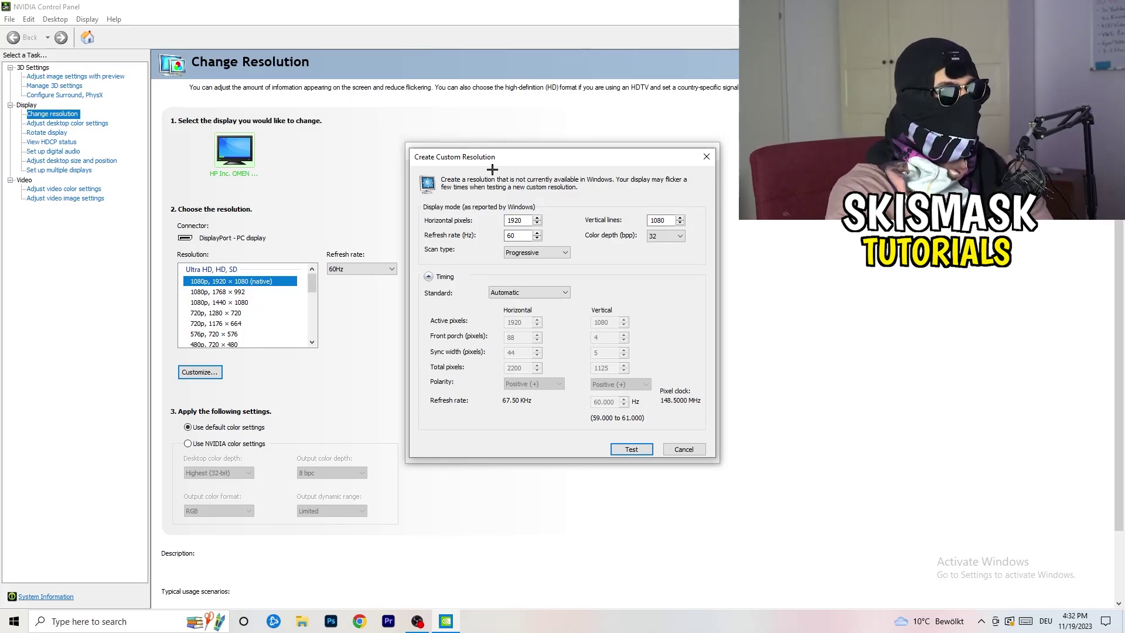
Set the custom resolution to 1440 horizontal pixels and 1040 vertical lines.
left_click_drag(526, 221, 492, 218)
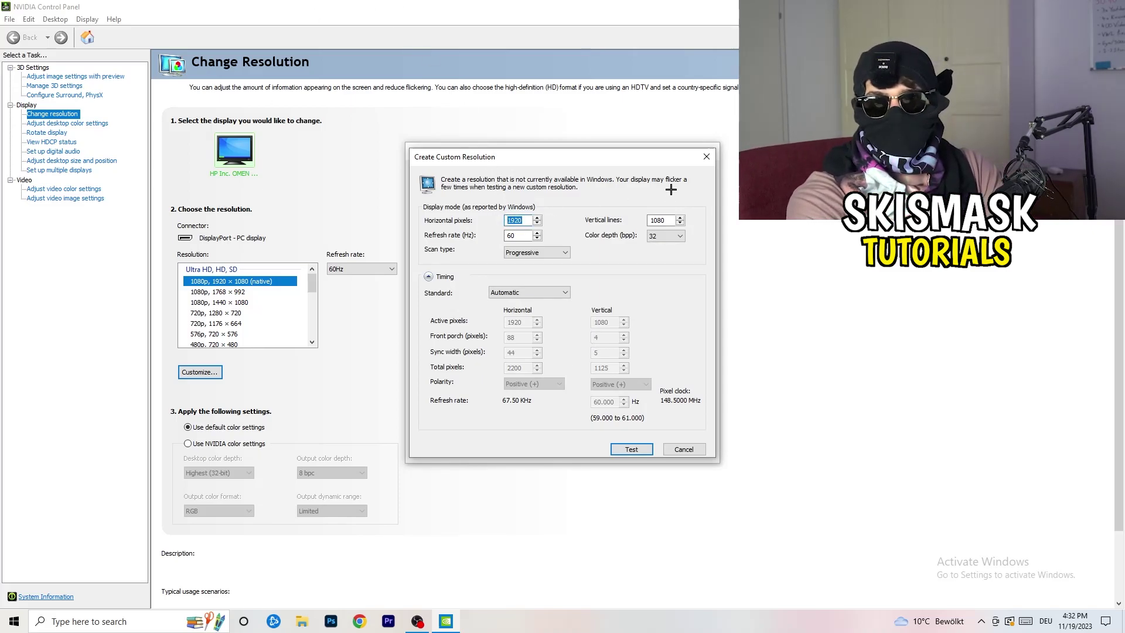
type("114")
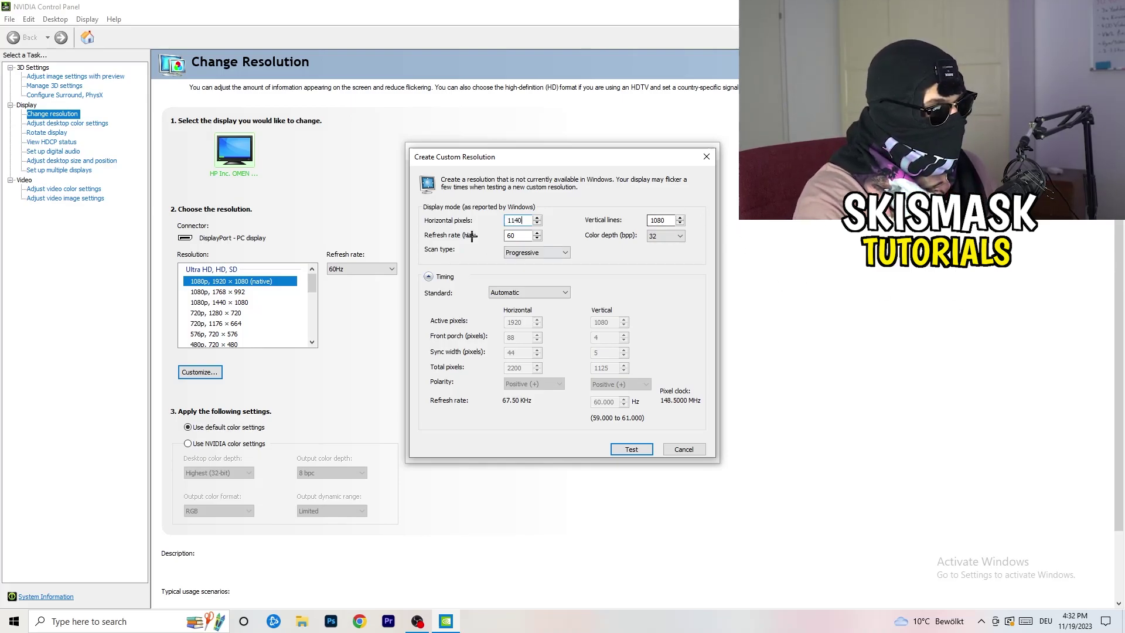
type("0")
key("BackSpace")
key("BackSpace")
key("BackSpace")
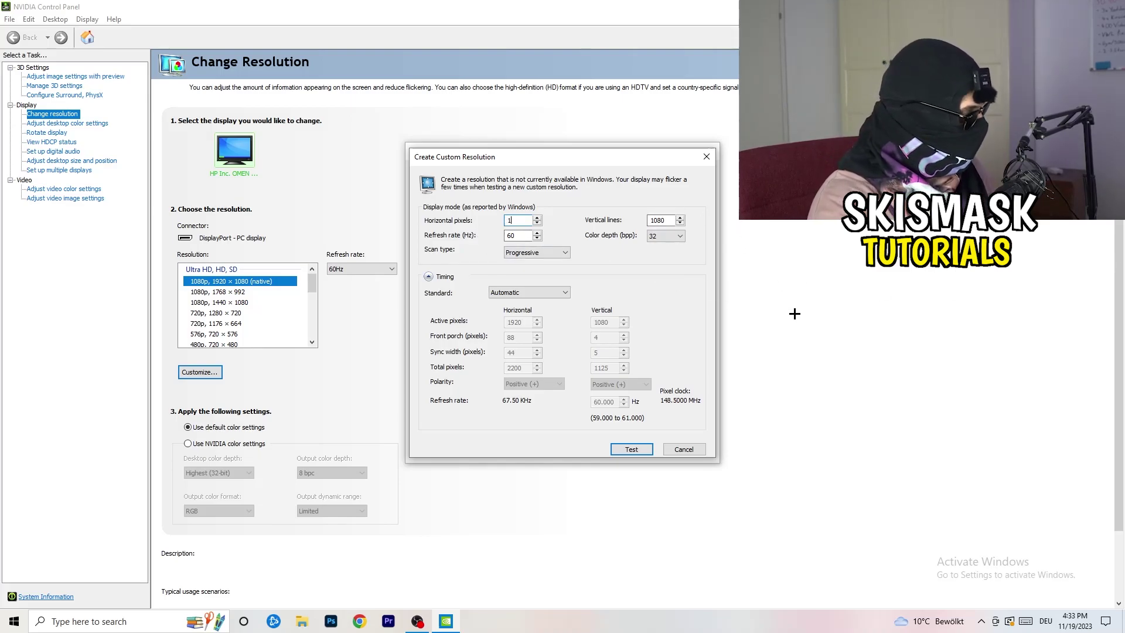
type("440")
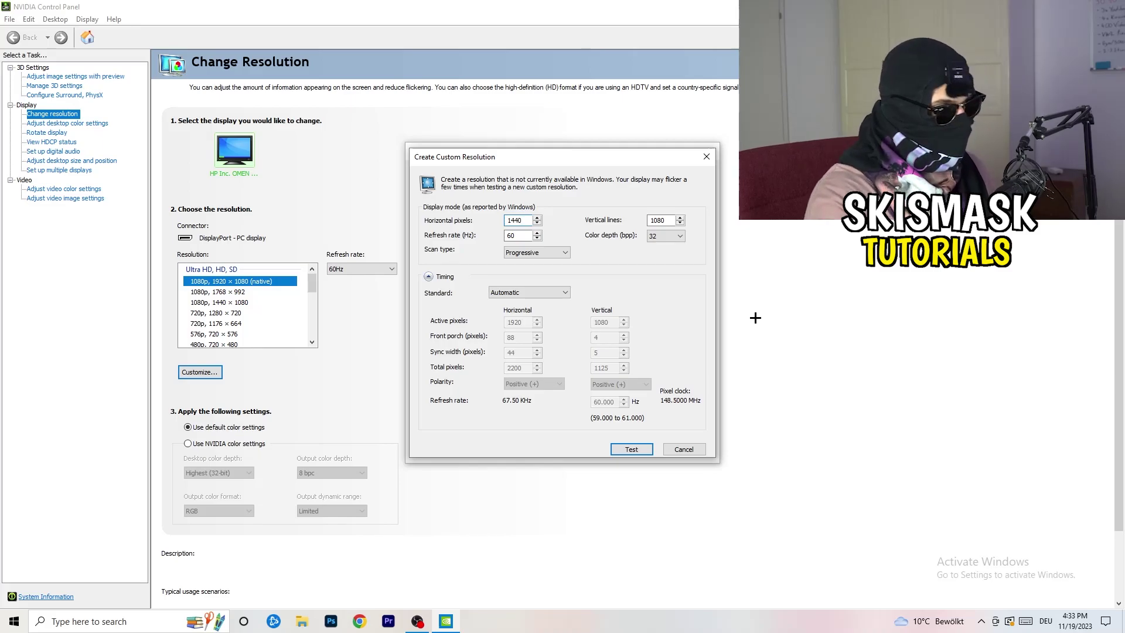
double_click(657, 220)
type("10")
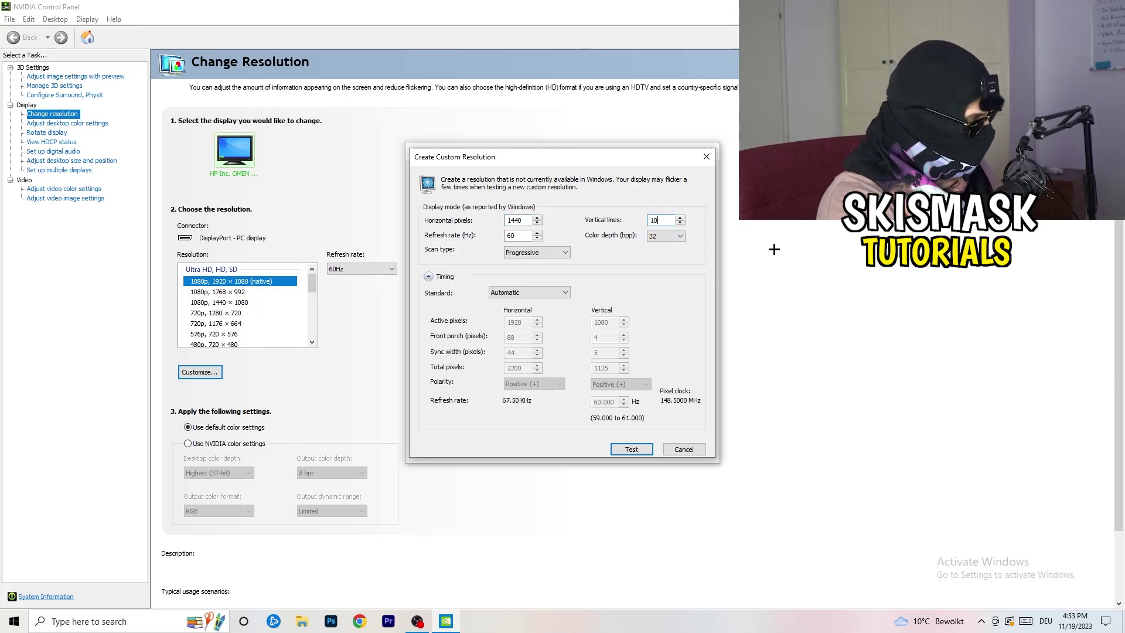
type("40")
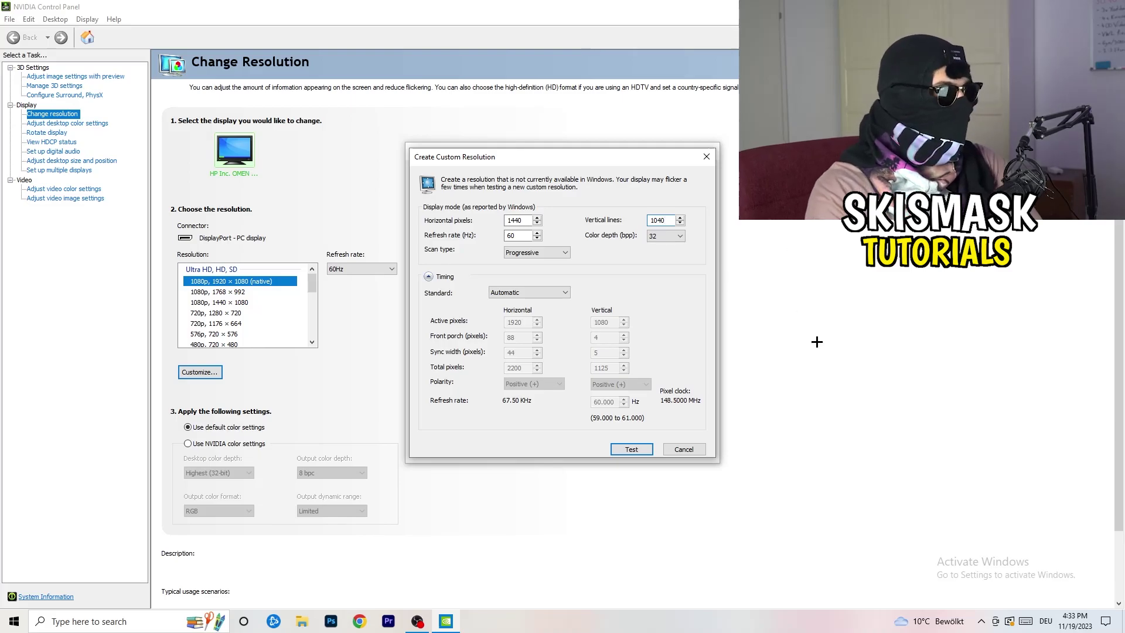
Keep the scan type at Progressive and set the timing standard to CVT reduced blank.
left_click(537, 252)
left_click(611, 252)
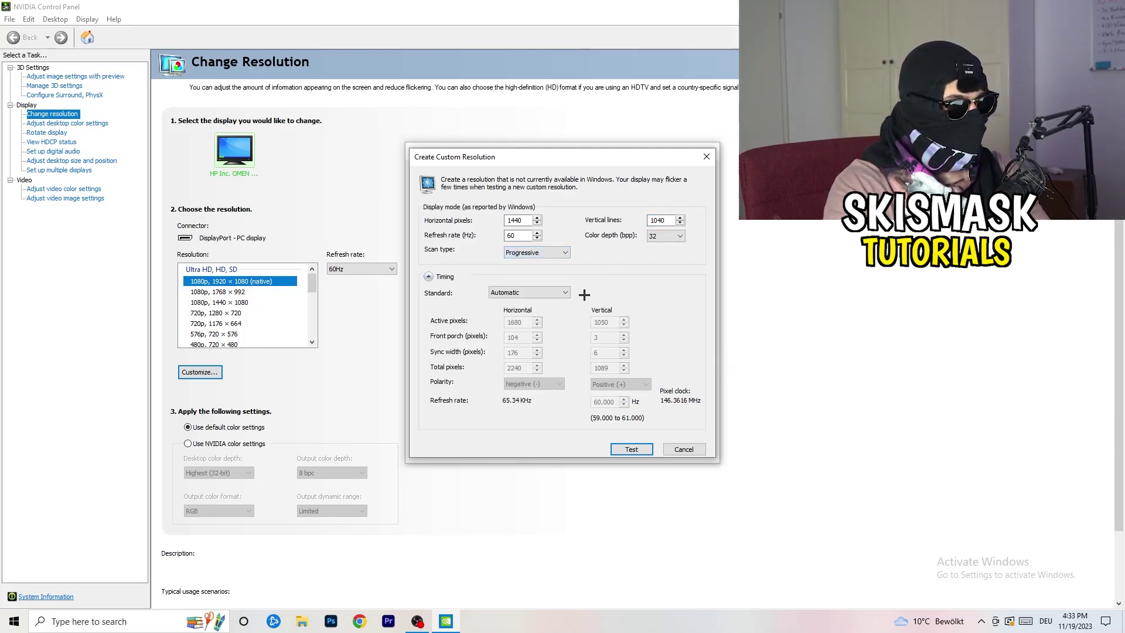
left_click(543, 293)
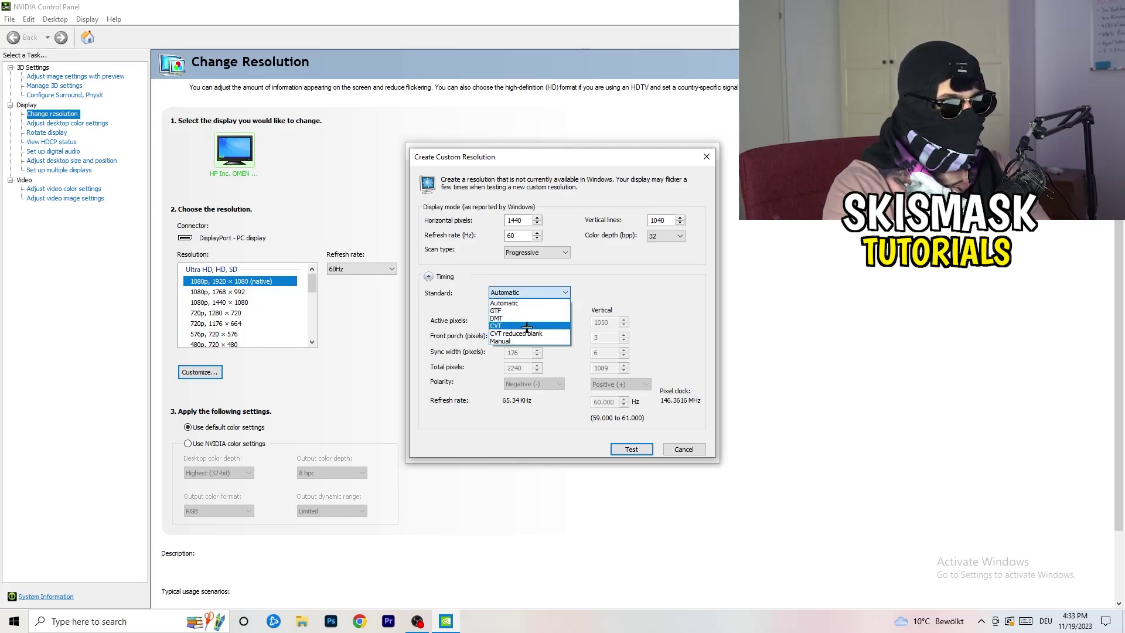
left_click(615, 300)
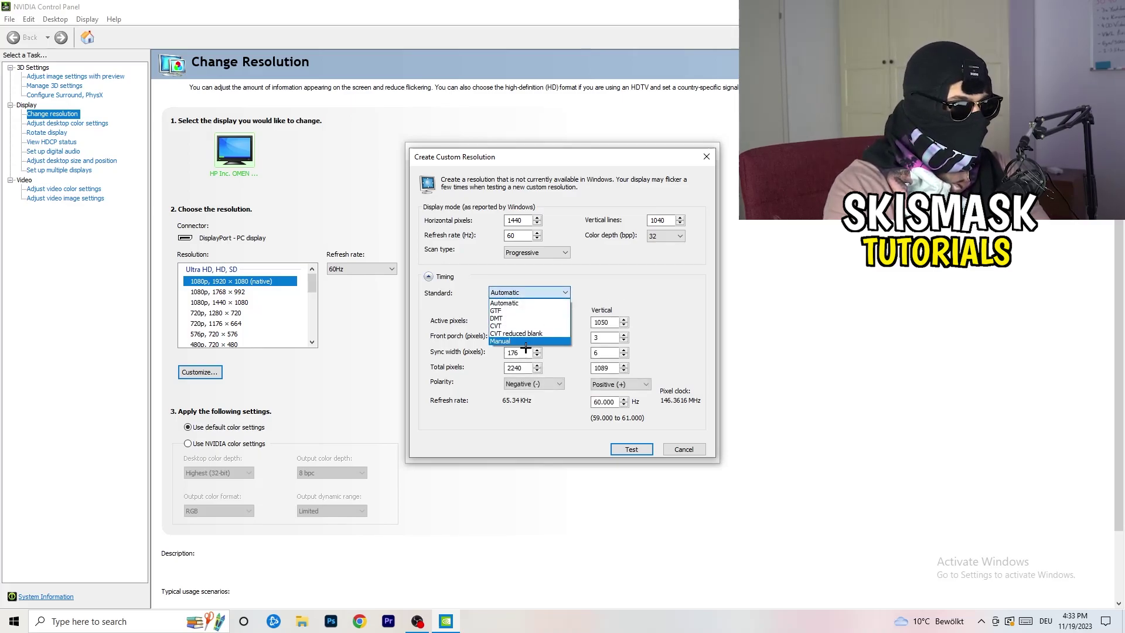
left_click(526, 293)
left_click(530, 338)
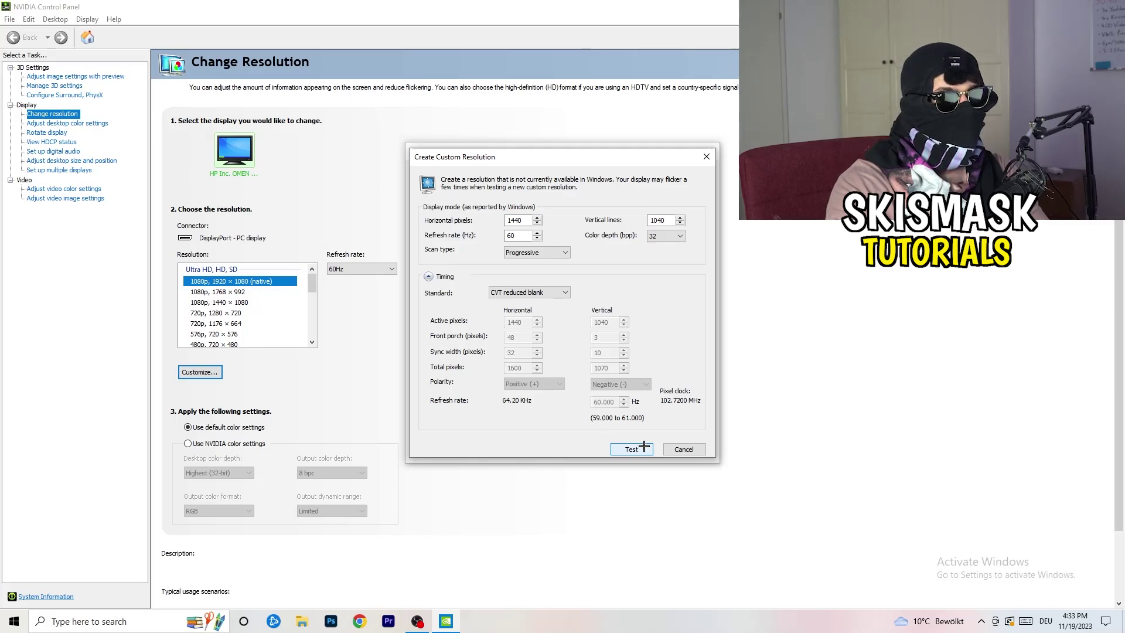
Discard the custom resolution without testing it and close the NVIDIA Control Panel.
left_click(711, 152)
left_click(711, 150)
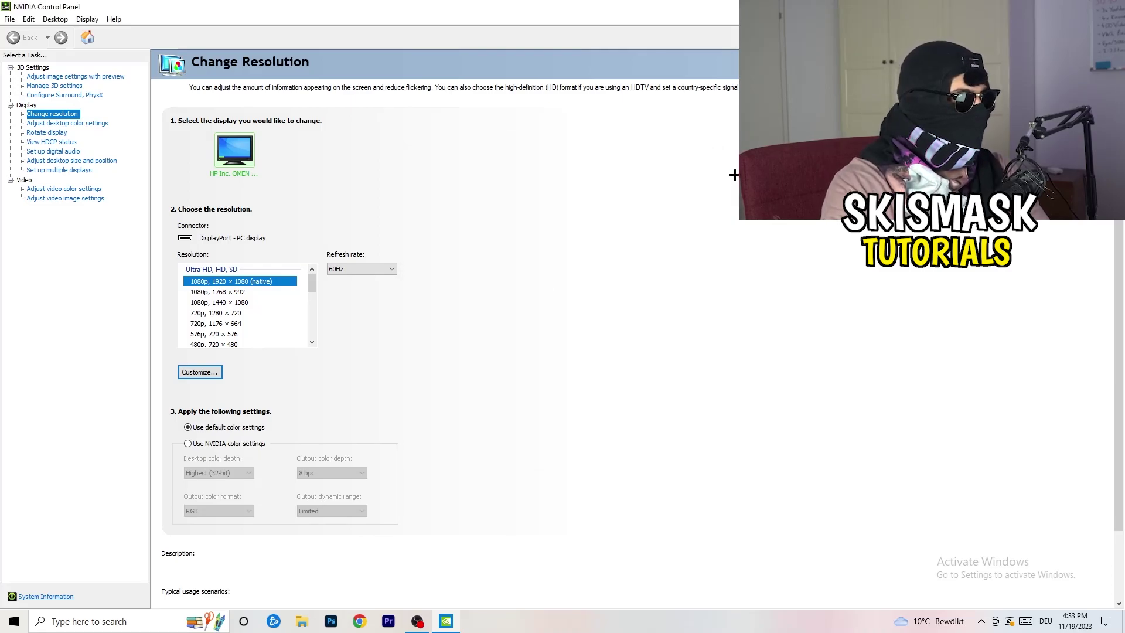
key("alt+F4")
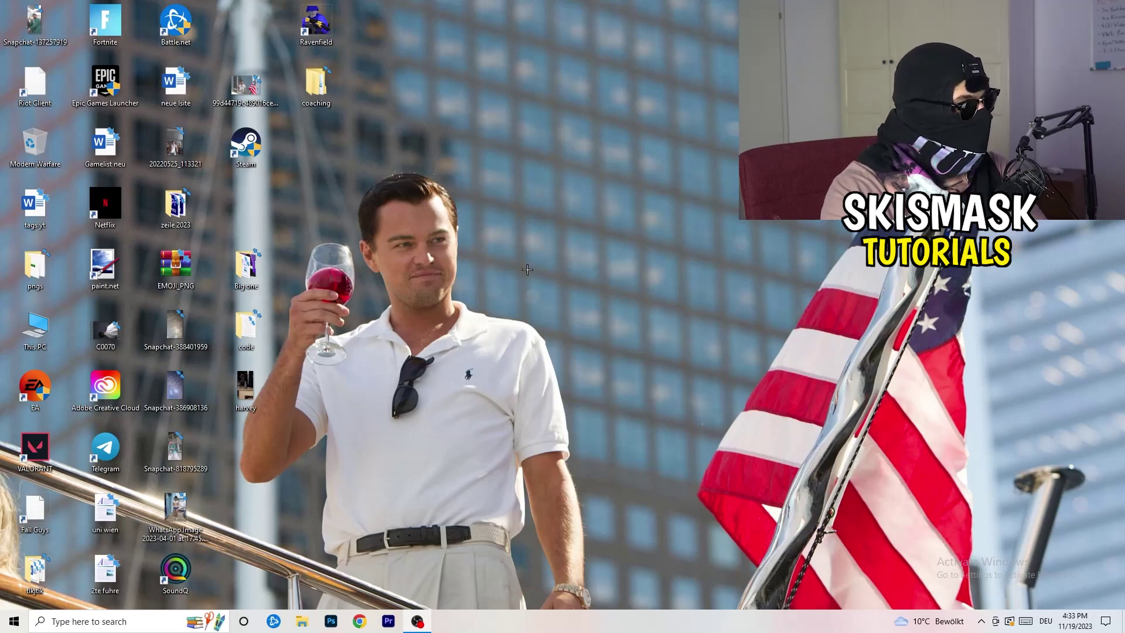
Open the Windows display settings and check the scaling options for text, apps and other items.
left_click(14, 620)
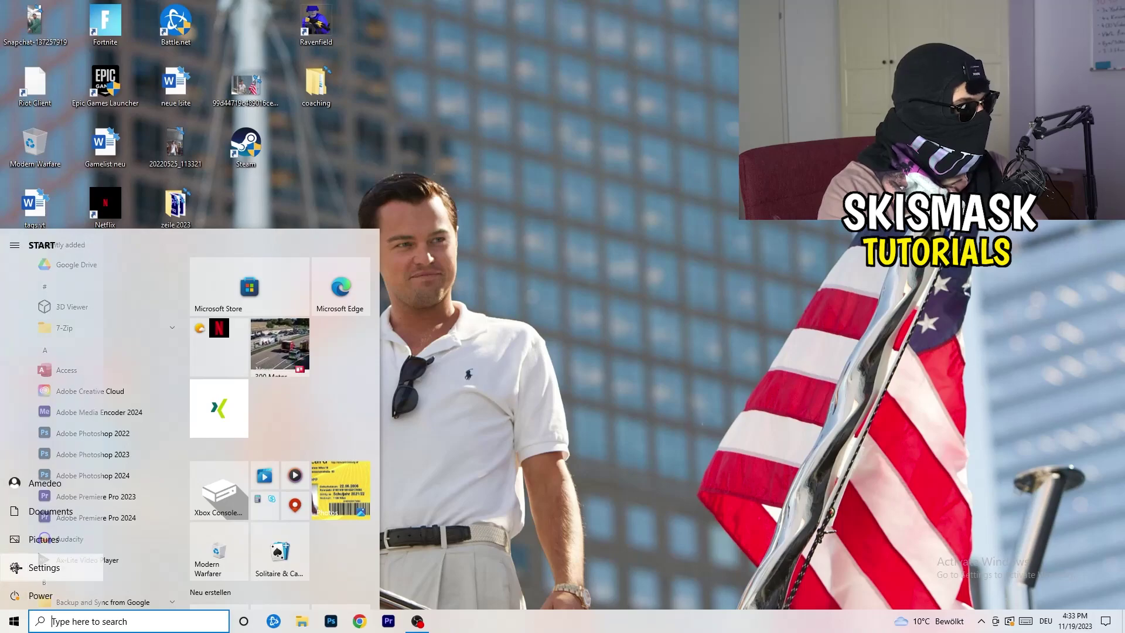
left_click(16, 567)
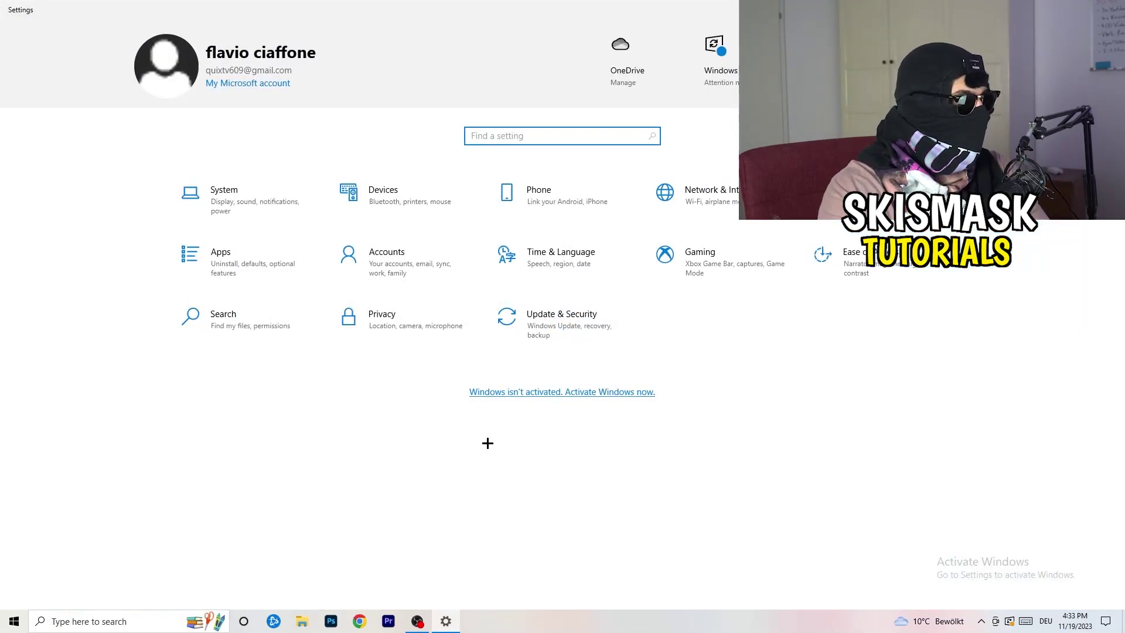
left_click(248, 214)
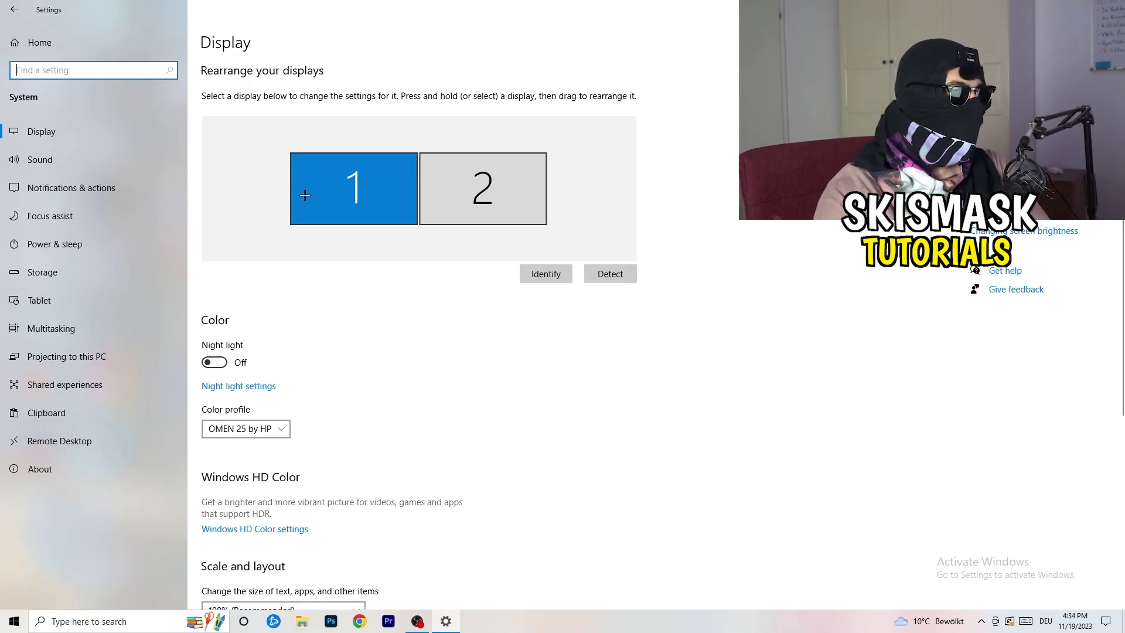
scroll(375, 291, "down", 5)
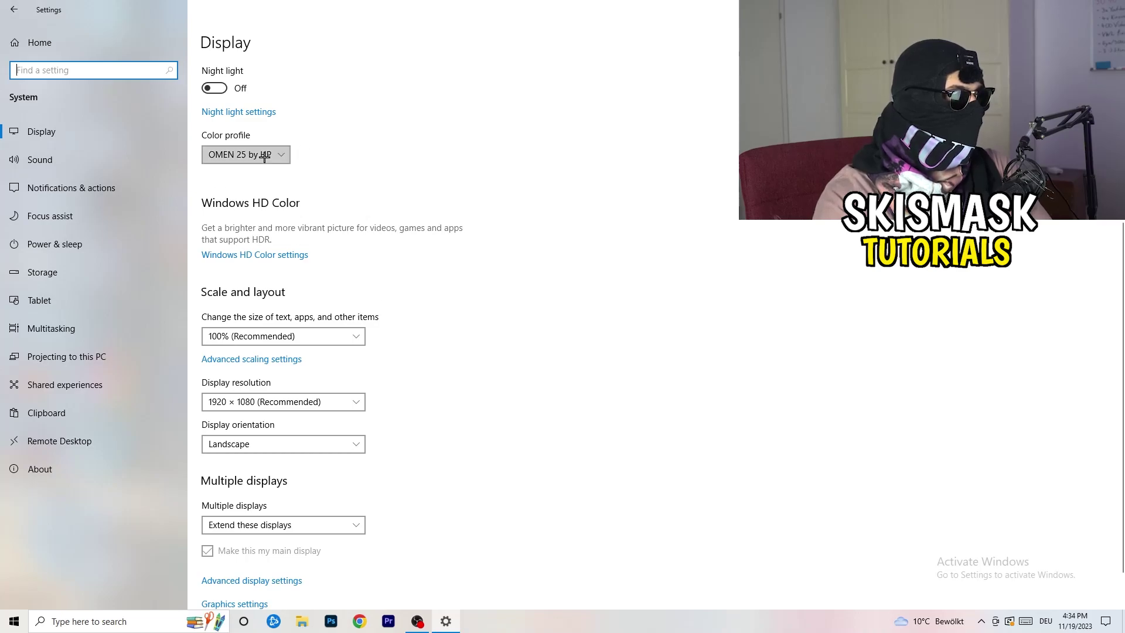
left_click(485, 141)
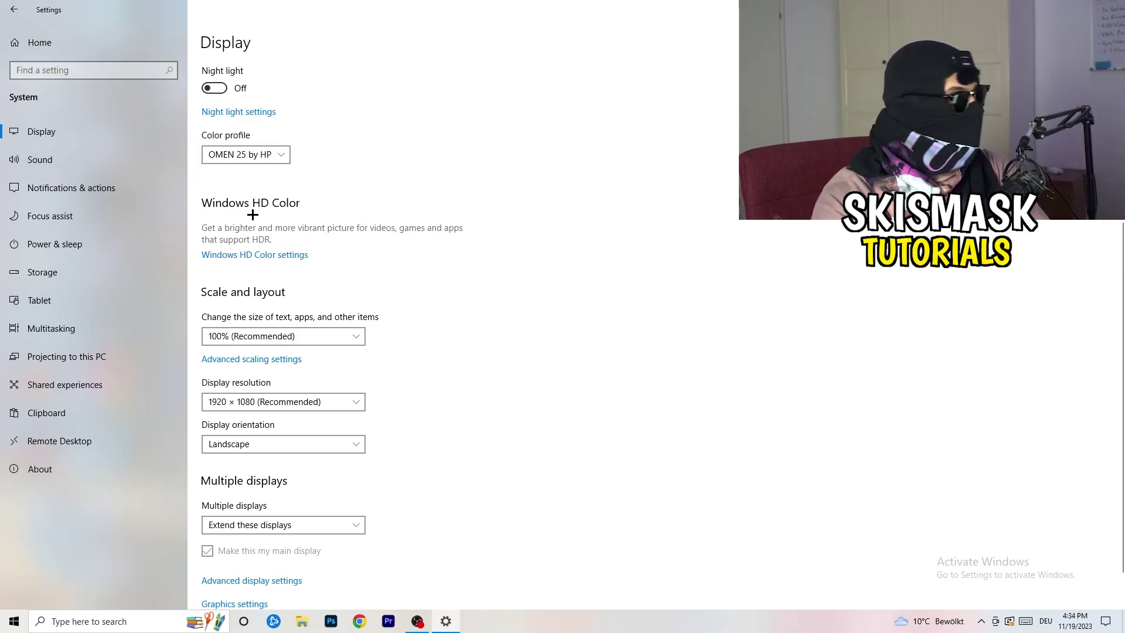
scroll(225, 257, "down", 1)
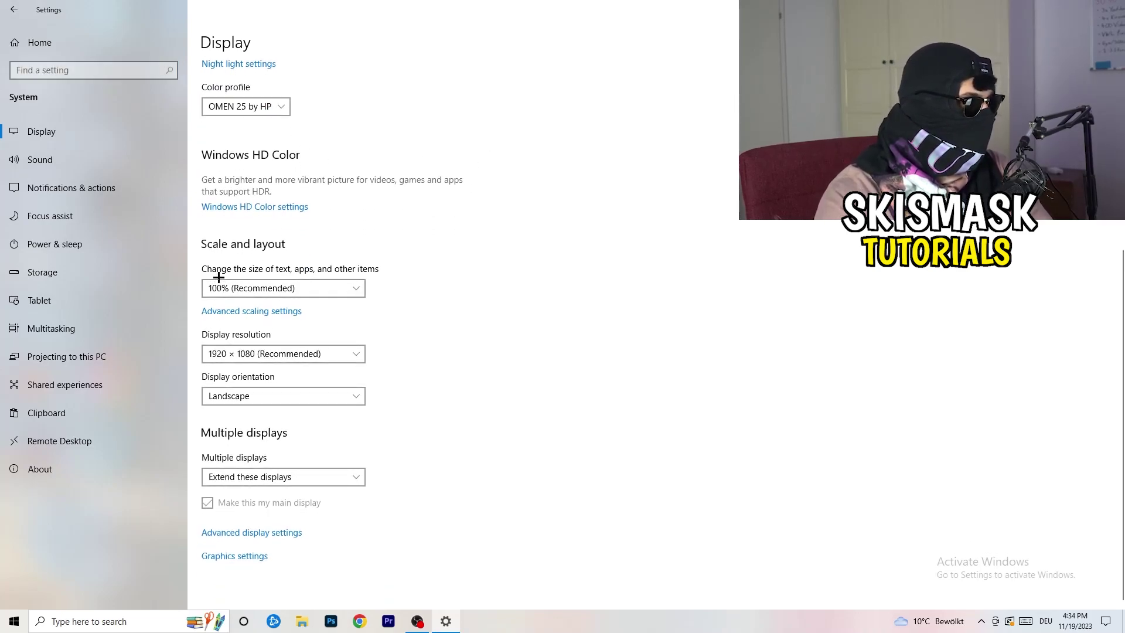
left_click(349, 286)
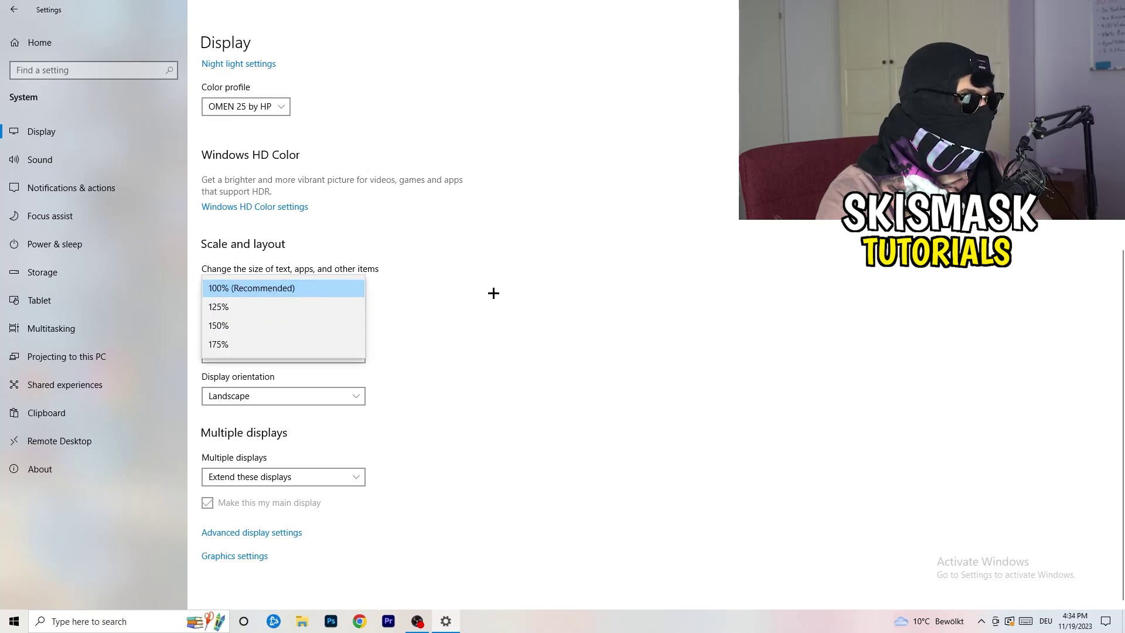
left_click(549, 275)
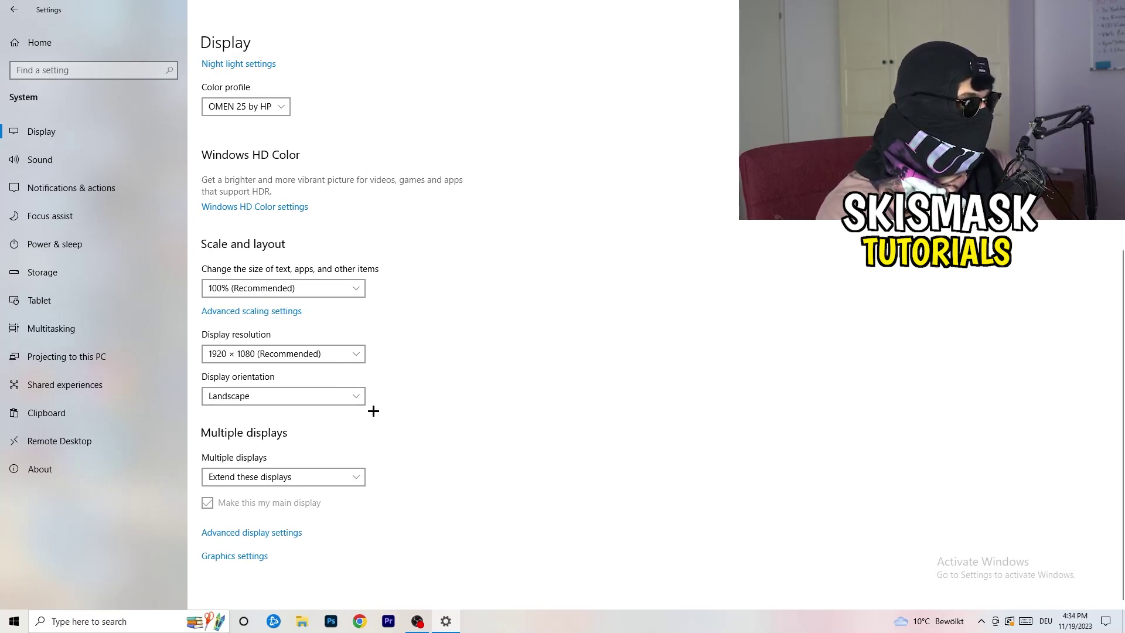
Check the Xbox Game Bar and Game Mode options in the Windows gaming settings, and close Settings.
key("alt+Left")
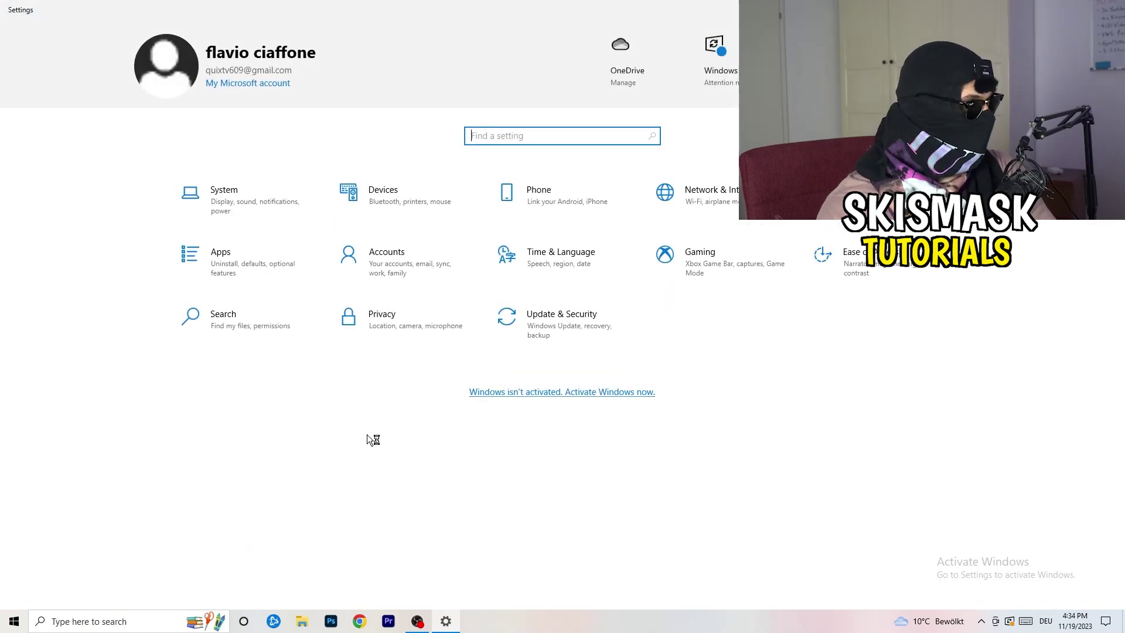
left_click(703, 271)
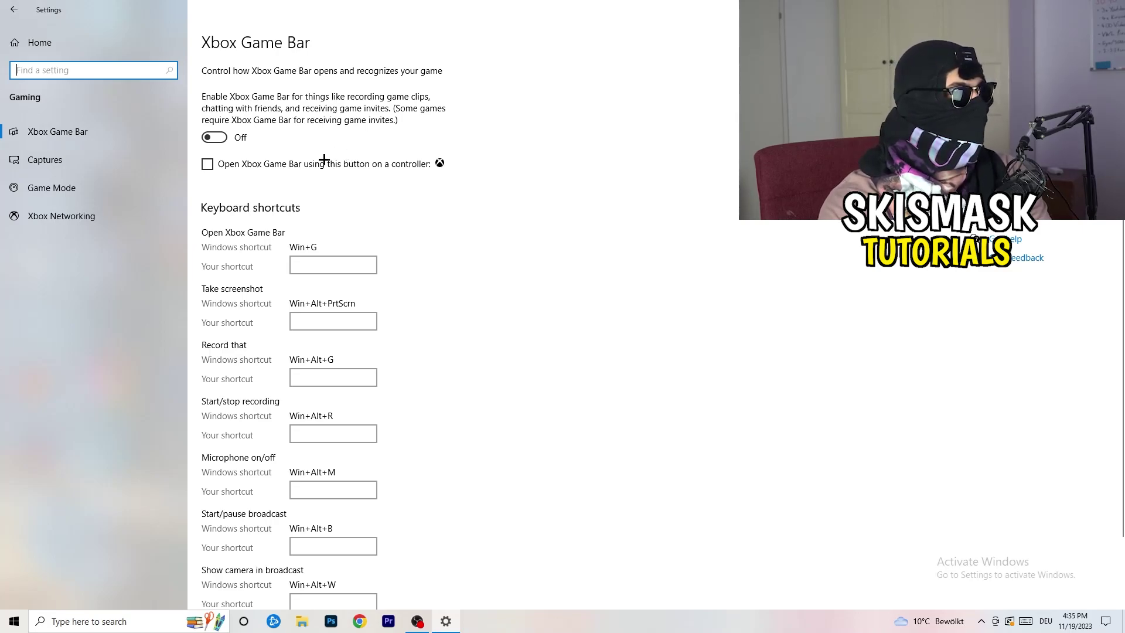
left_click(67, 187)
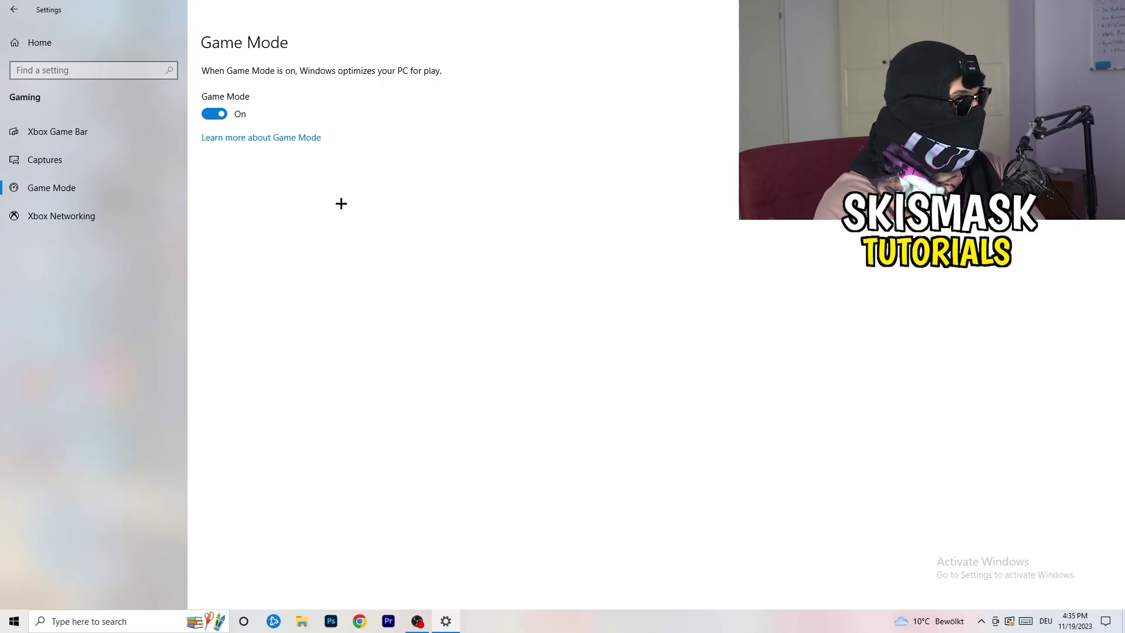
key("alt+F4")
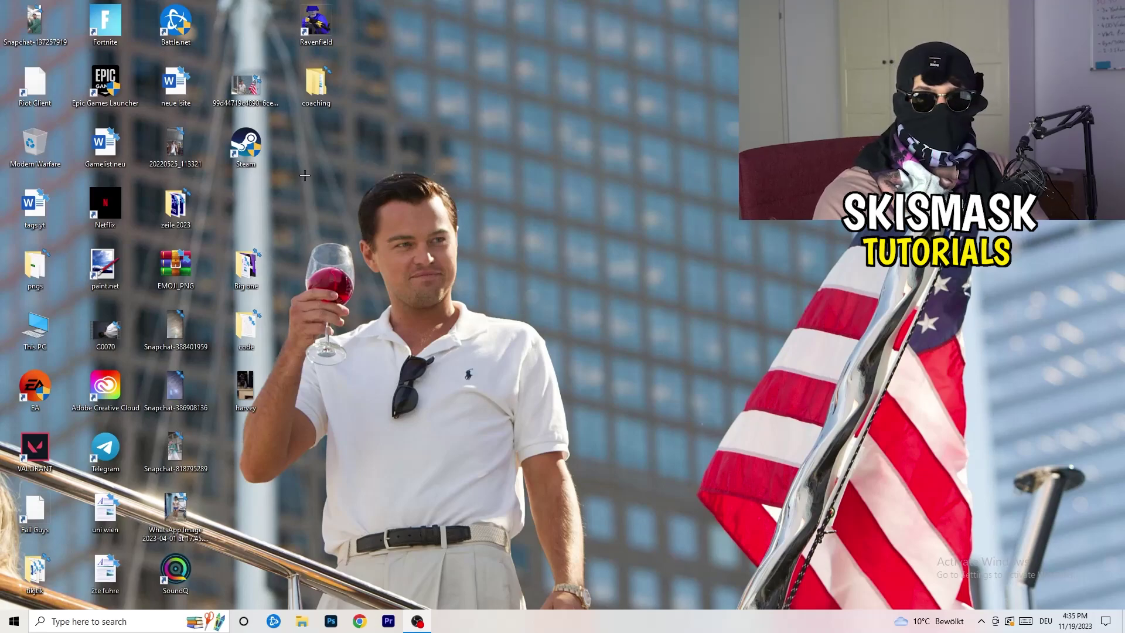
Move the Steam shortcut to an empty area of the desktop and open its properties.
left_click_drag(247, 155, 601, 235)
right_click(602, 205)
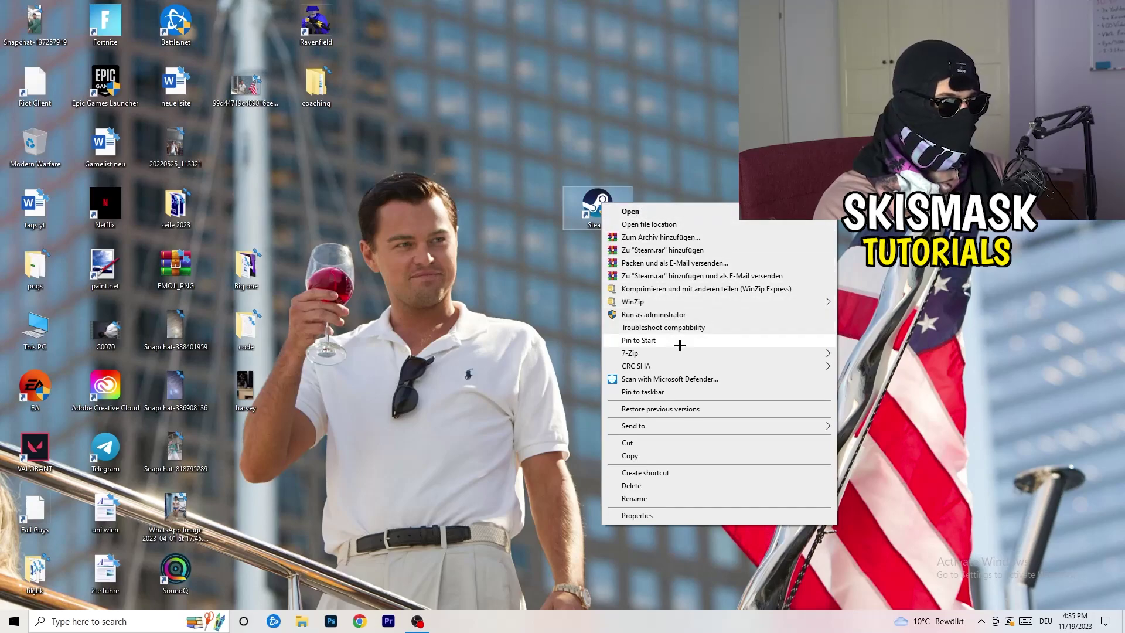
left_click(676, 515)
left_click_drag(661, 214, 482, 110)
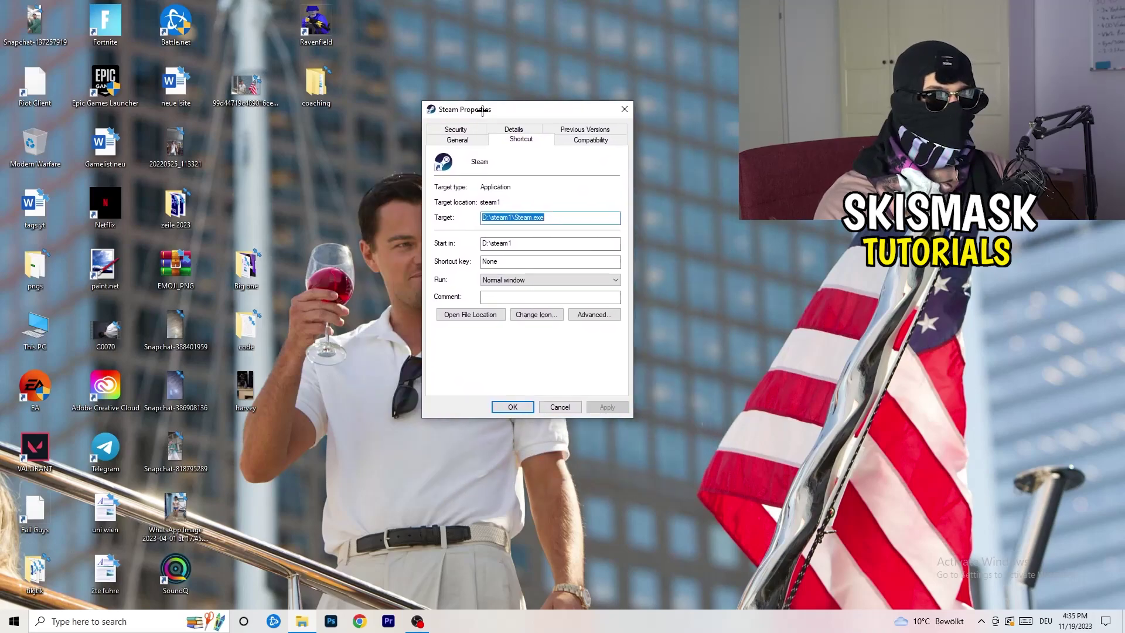
Confirm Steam's compatibility settings with Windows 8 mode selected, and move its shortcut one grid column to the left on the desktop.
left_click(614, 140)
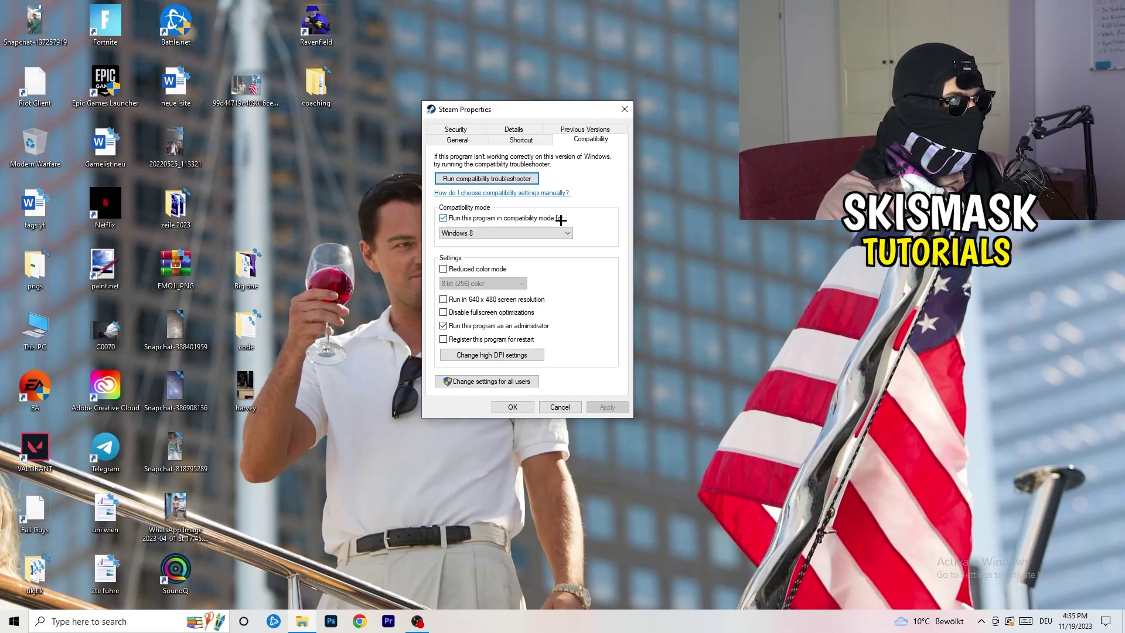
left_click(529, 232)
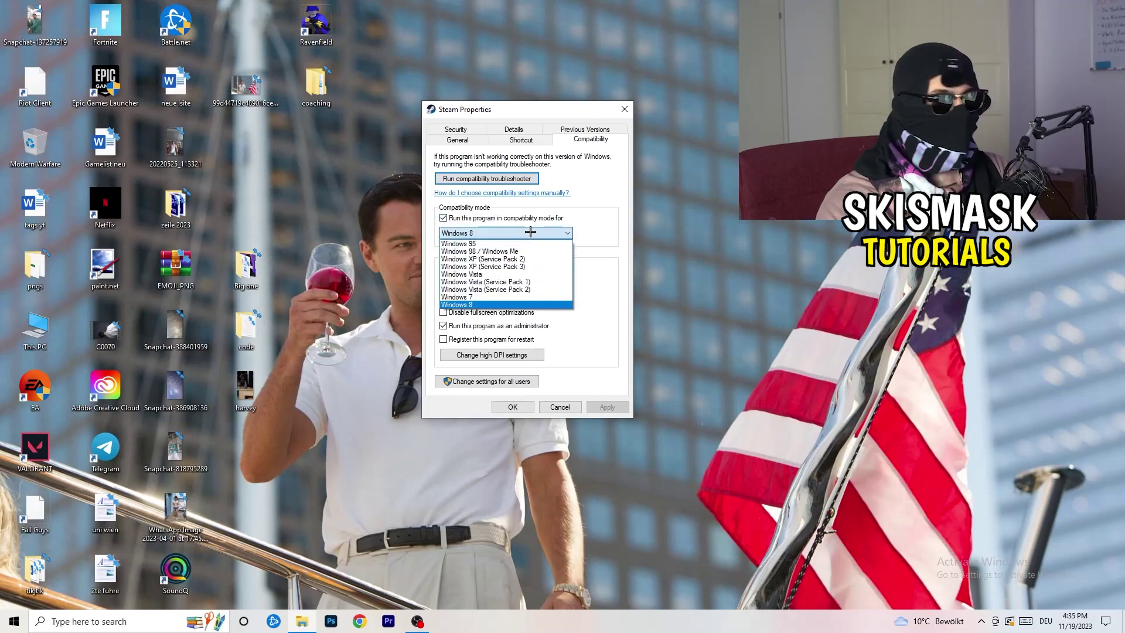
left_click(624, 224)
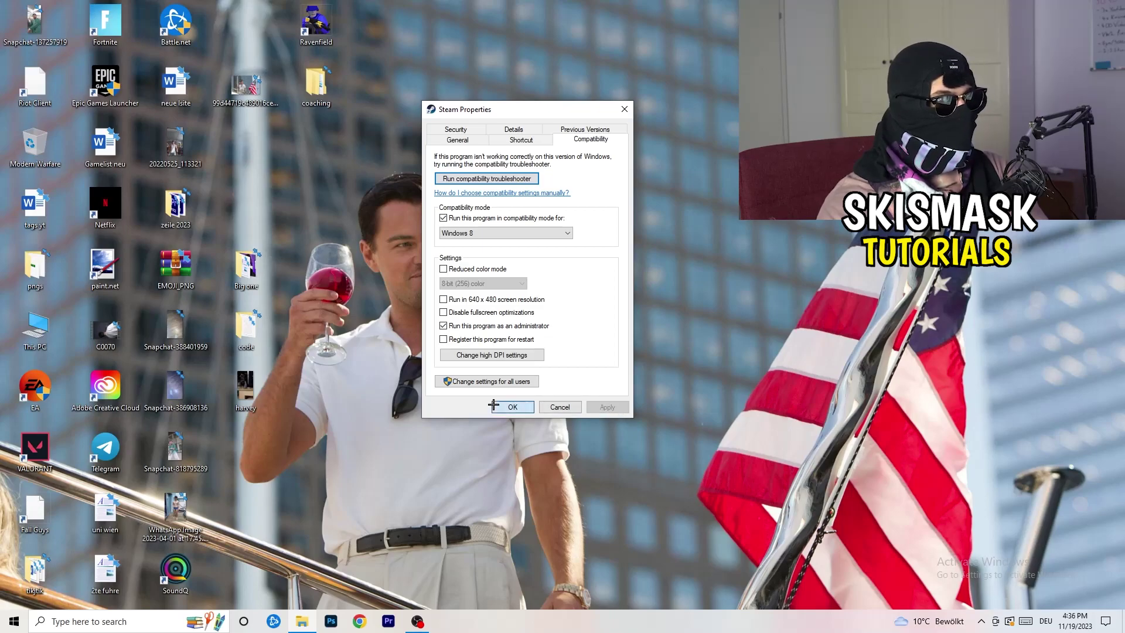
left_click(513, 406)
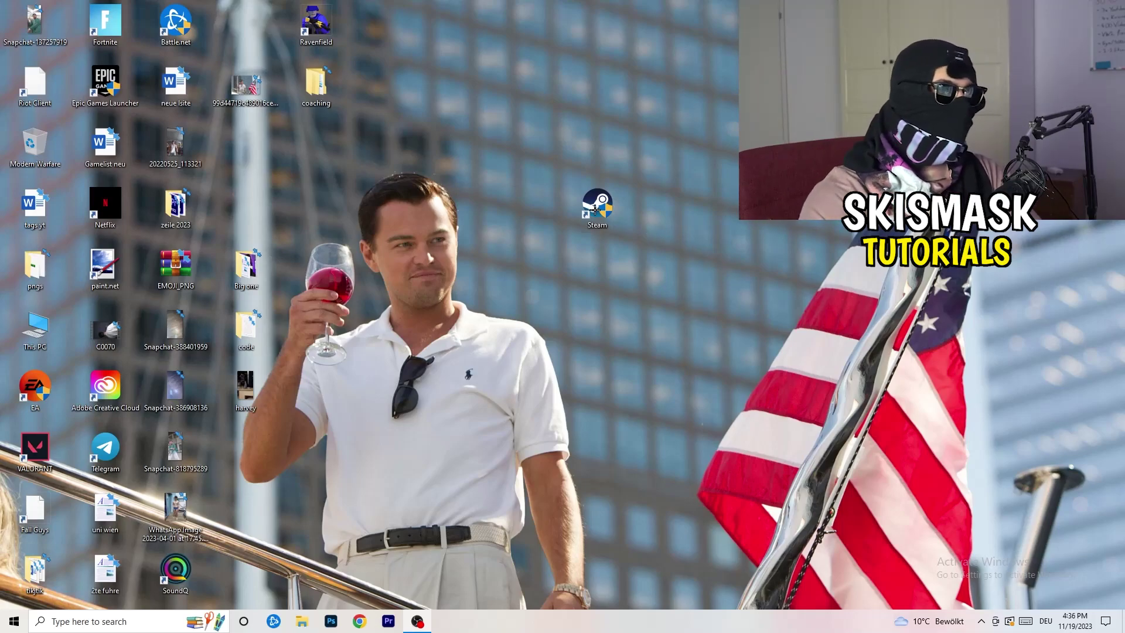
left_click_drag(603, 213, 532, 213)
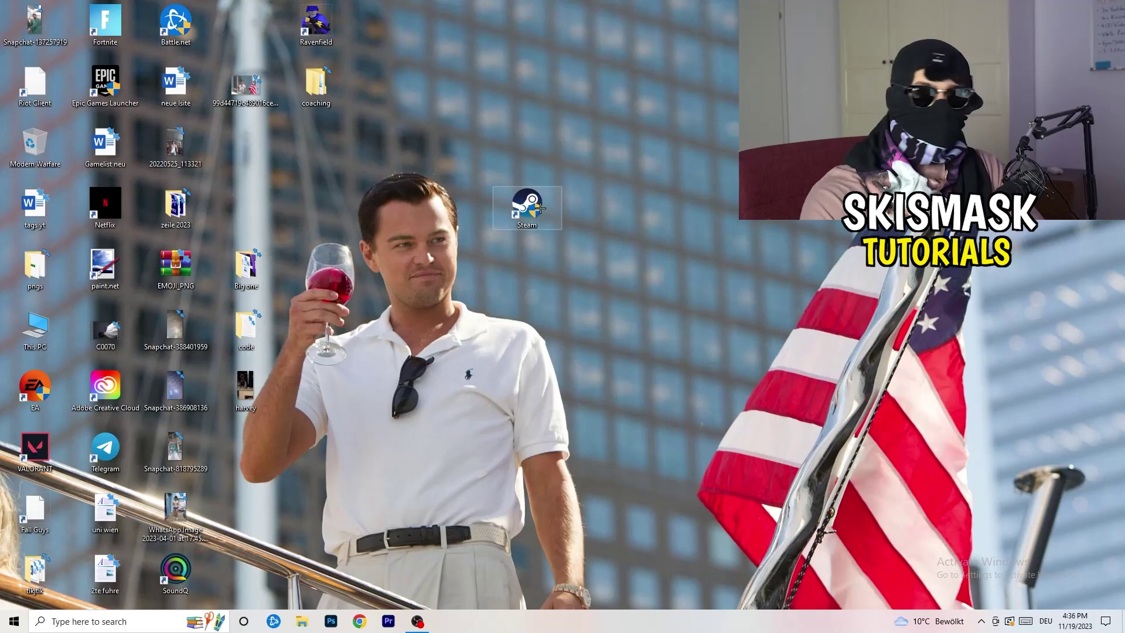
Move the Steam shortcut back beside the other desktop icons, and check its compatibility settings without changing them.
left_click_drag(540, 207, 405, 200)
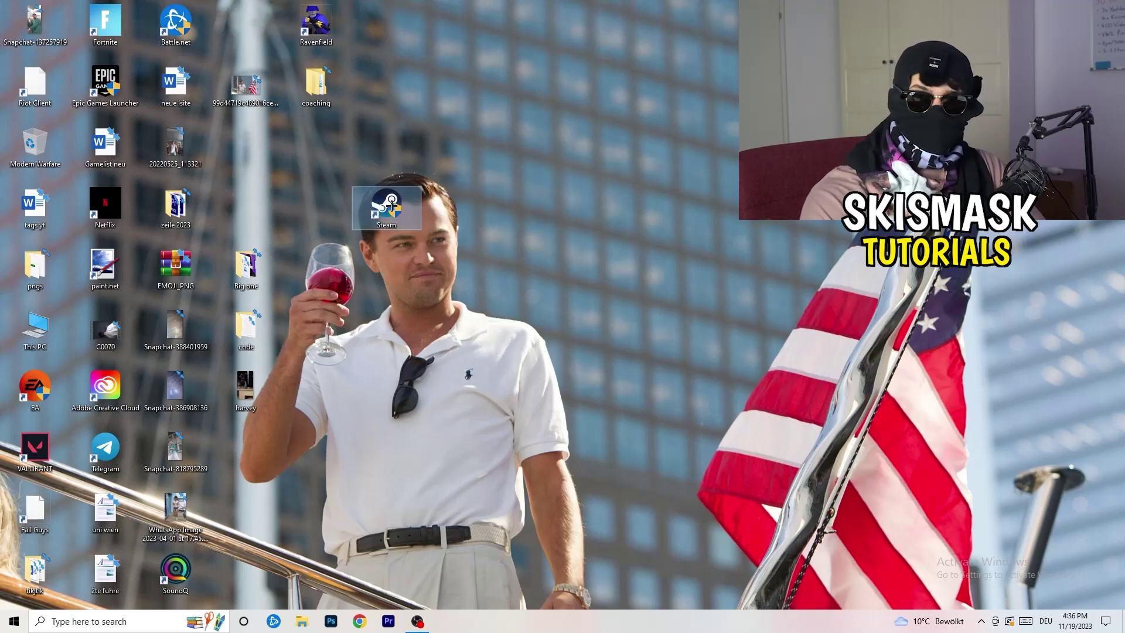
right_click(387, 202)
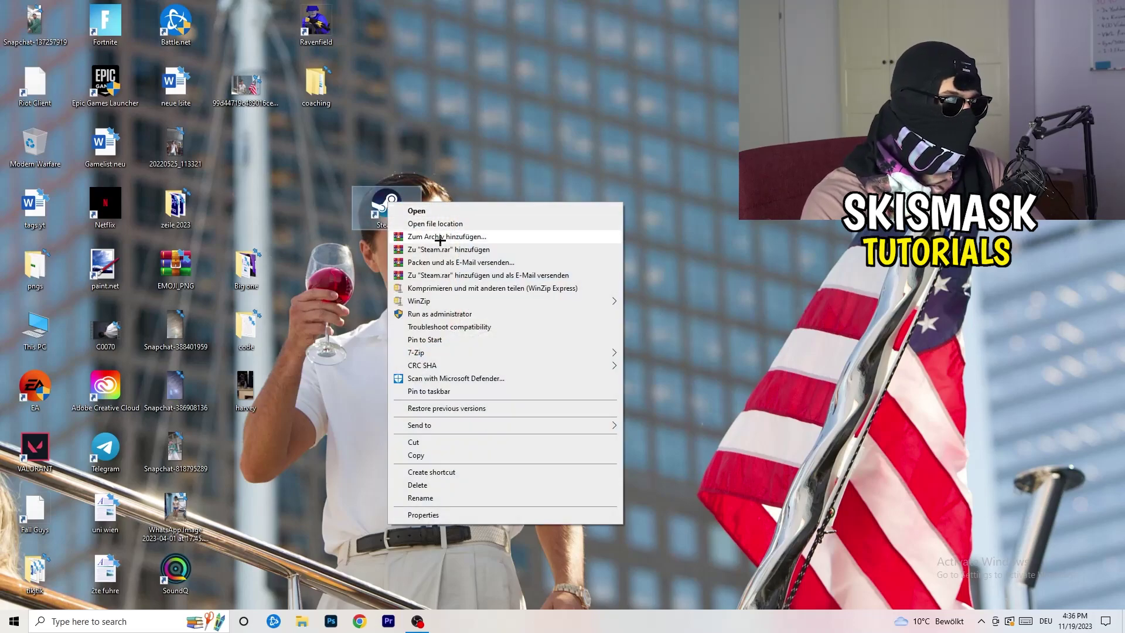
left_click(428, 514)
left_click(558, 237)
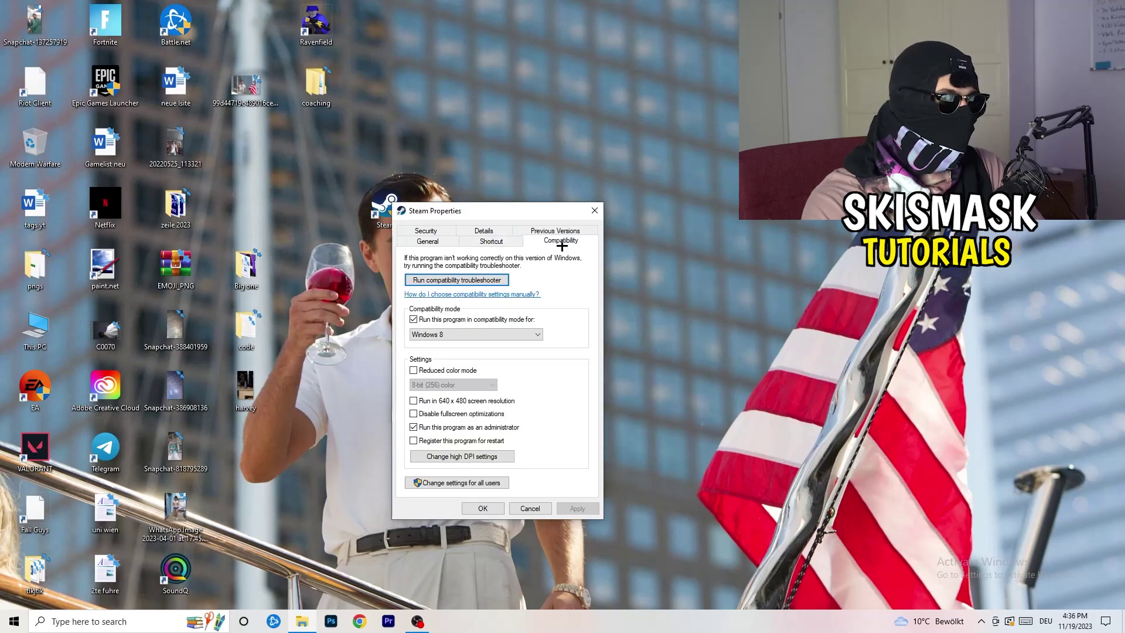
left_click(594, 210)
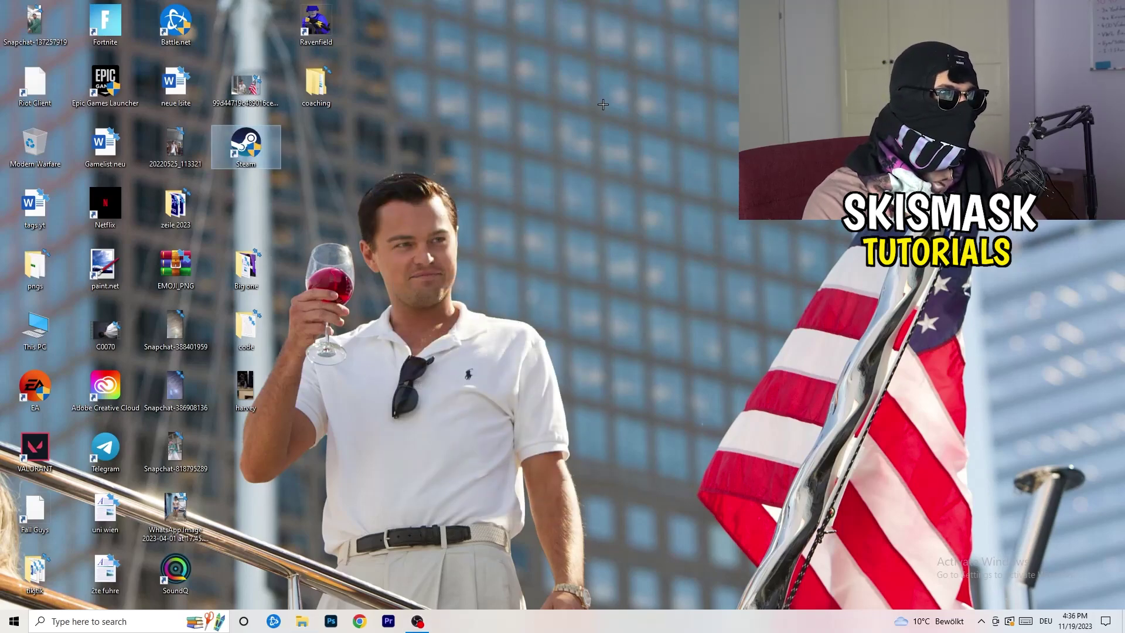
left_click(602, 104)
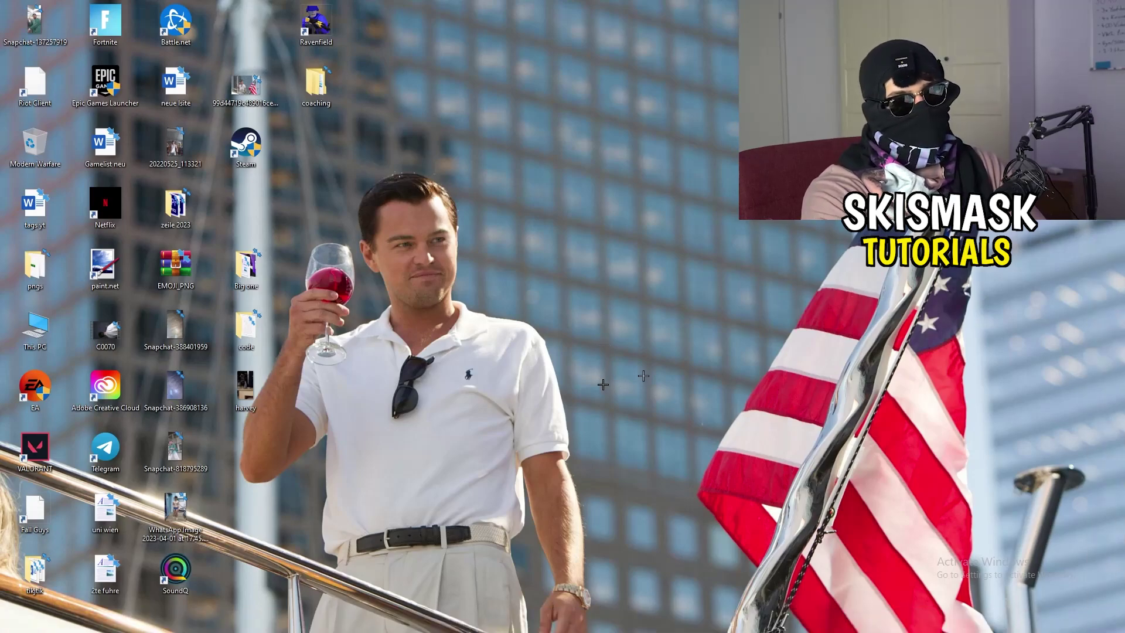
left_click_drag(560, 615, 562, 59)
left_click_drag(235, 208, 557, 625)
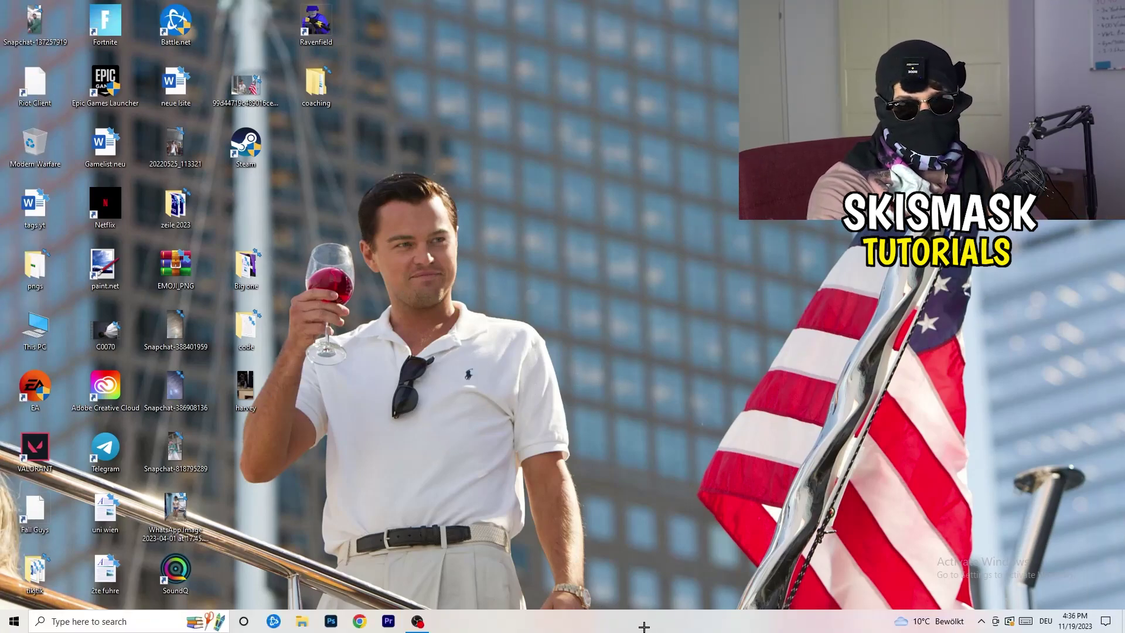
Open Task Manager, maximize its window and show the detailed list of running processes.
right_click(599, 625)
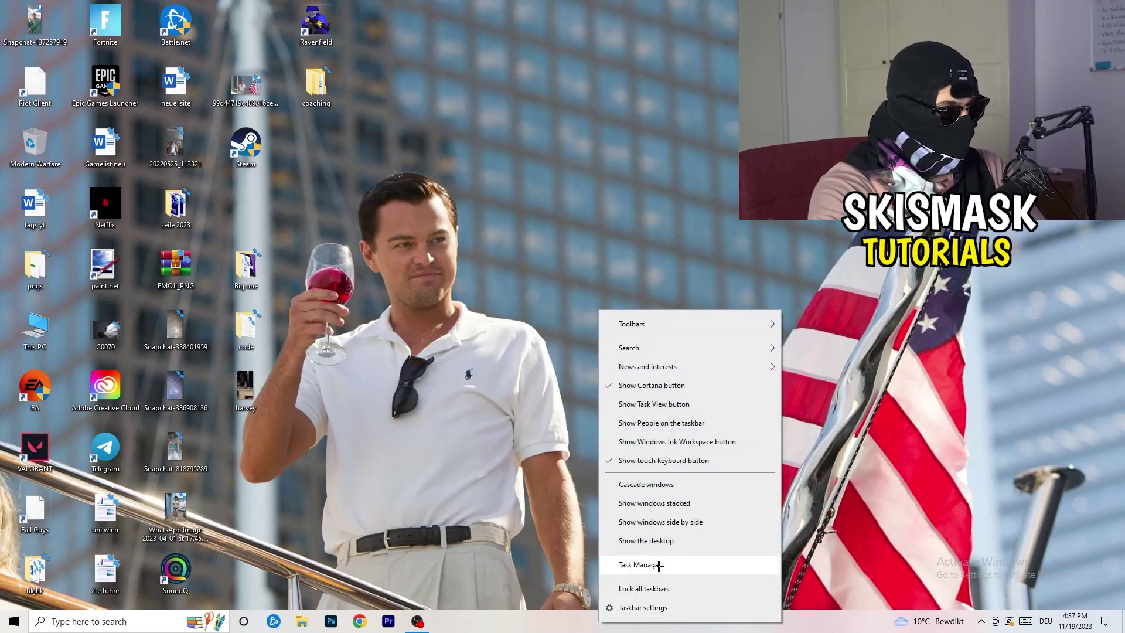
left_click(651, 613)
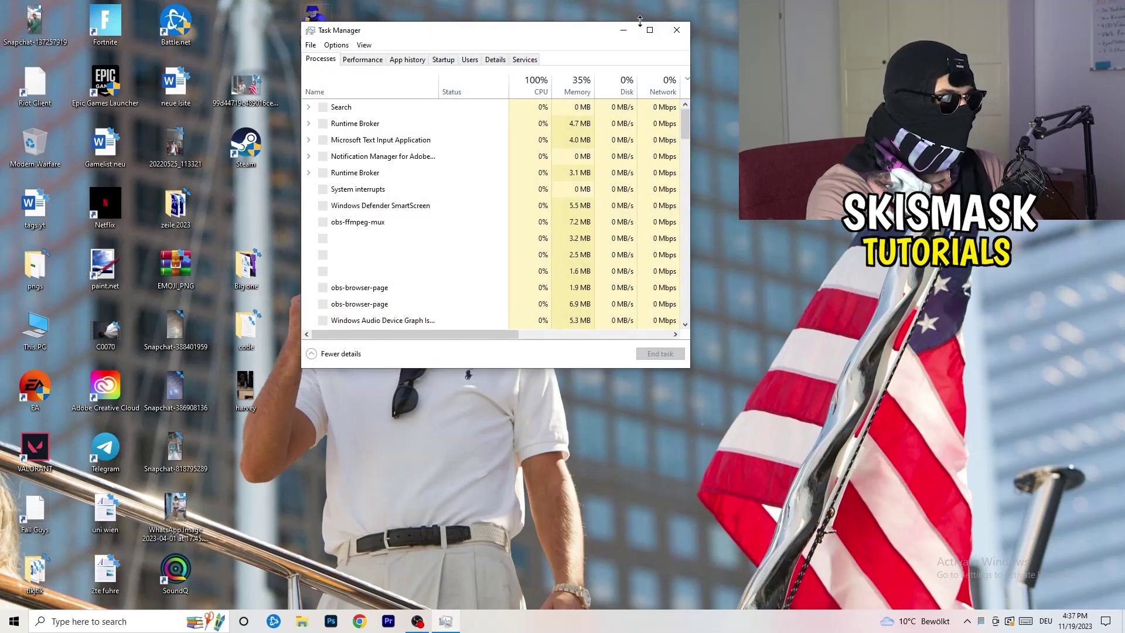
left_click(647, 25)
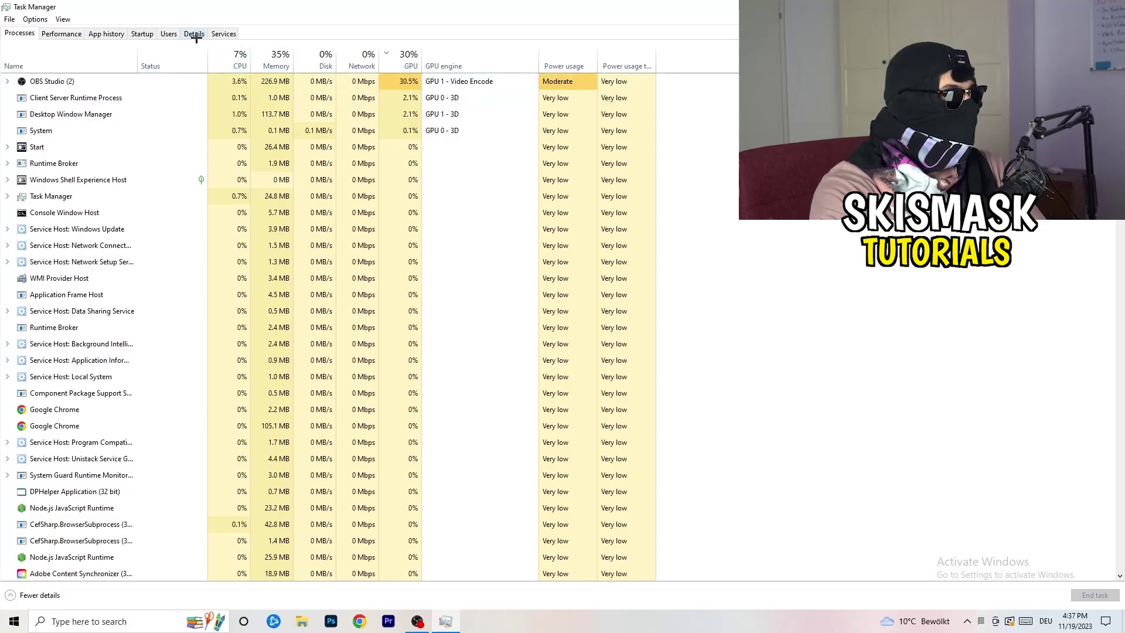
left_click(194, 34)
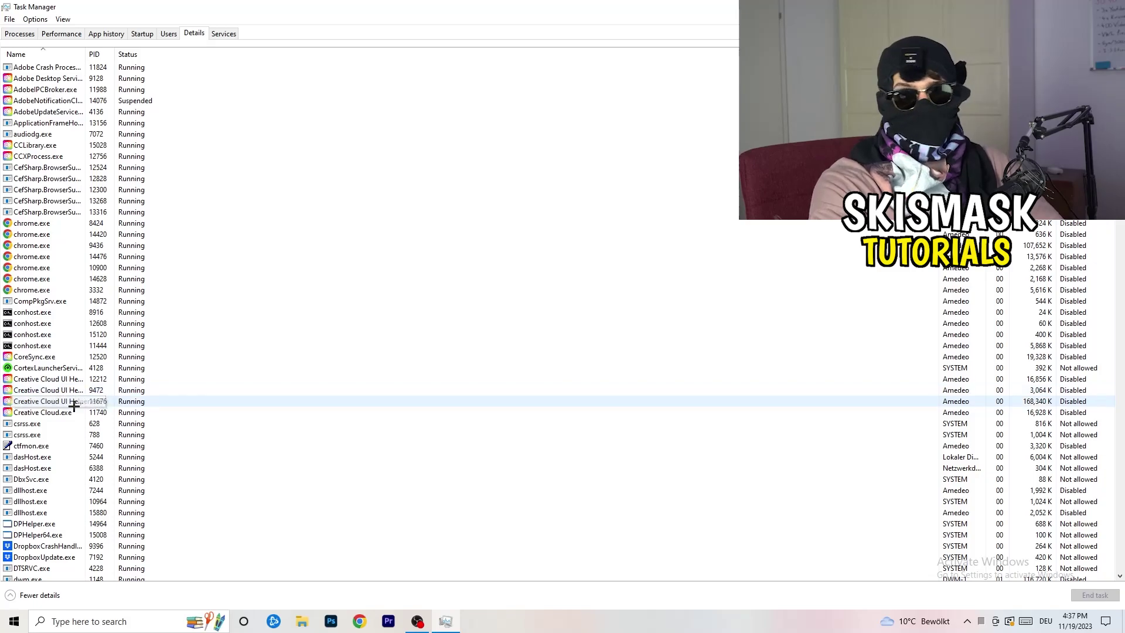
Check the priority options for the Creative Cloud UI process with PID 9472, leave them unchanged and close Task Manager.
right_click(33, 389)
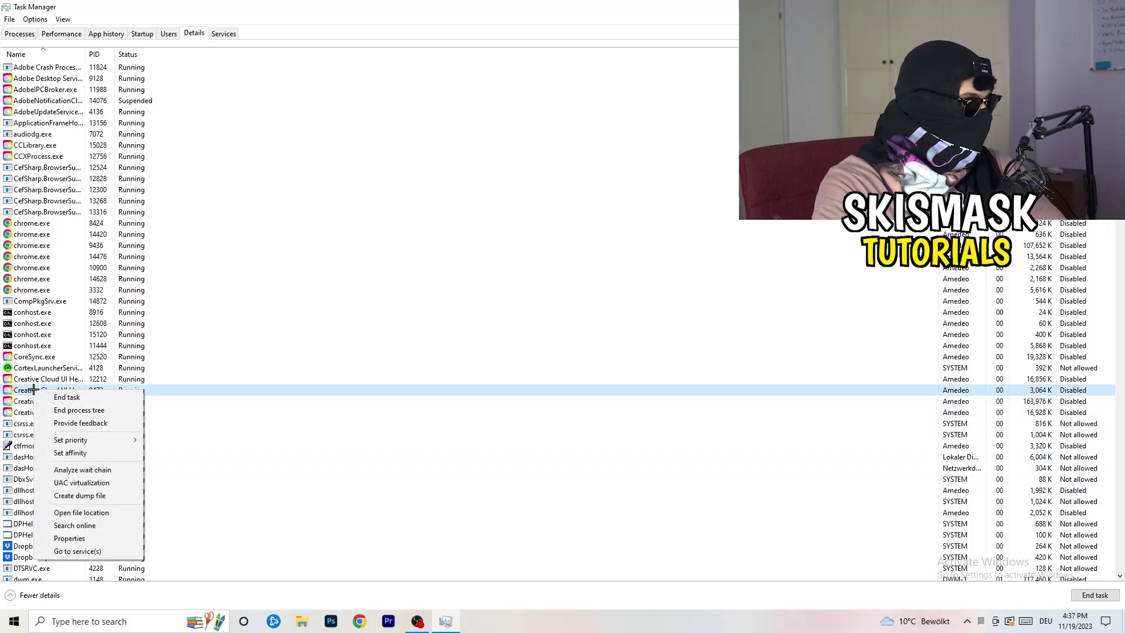
mouse_move(138, 438)
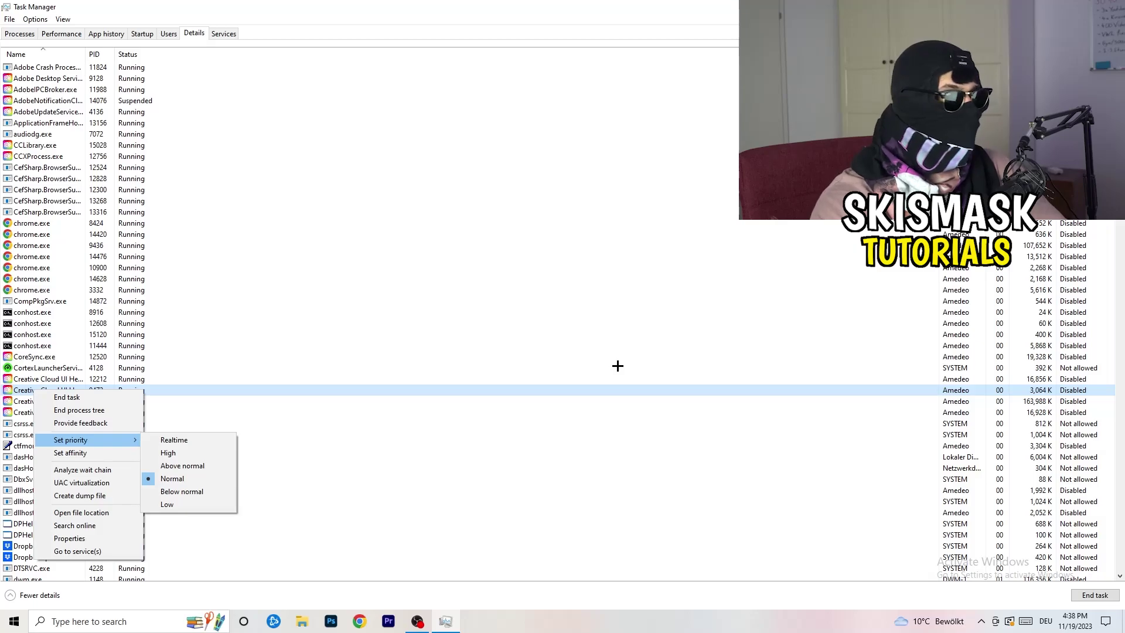
left_click(619, 365)
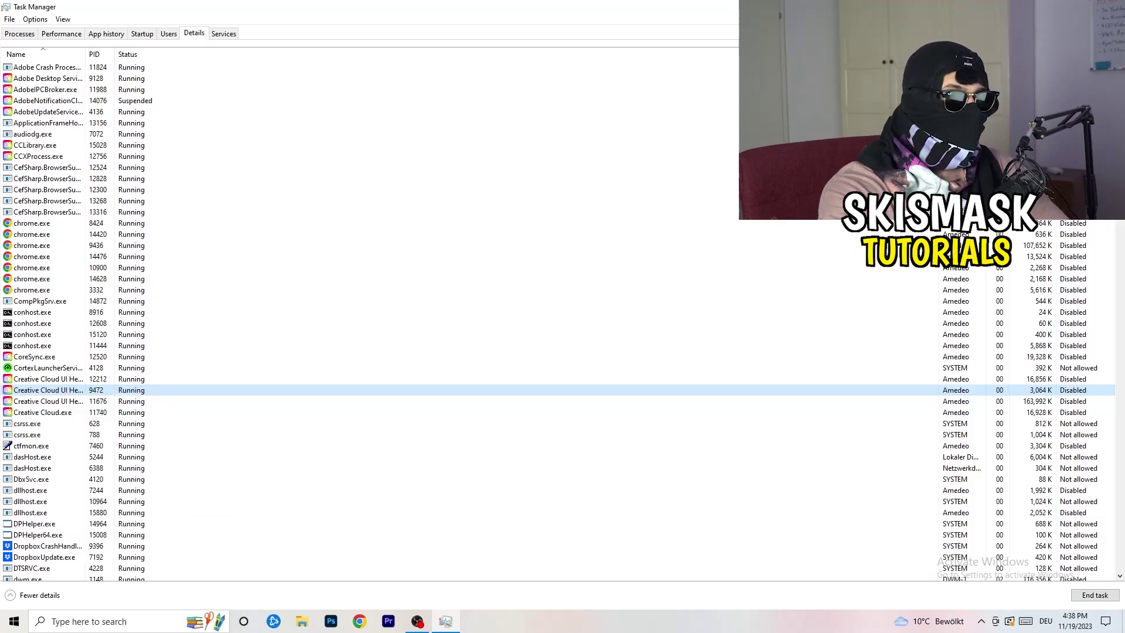
key("alt+F4")
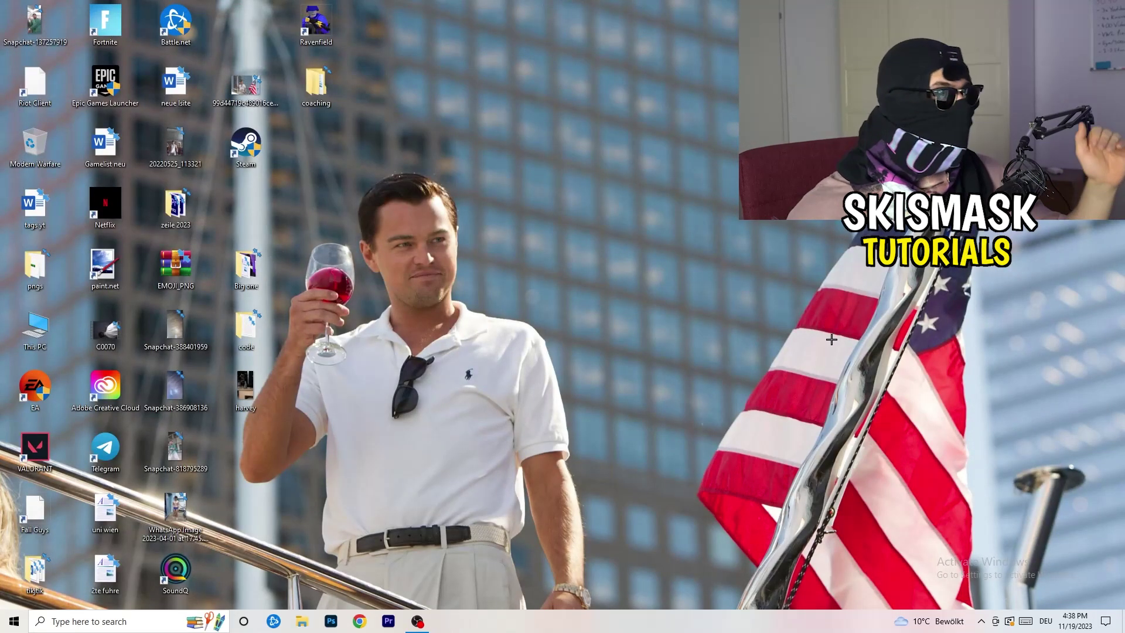